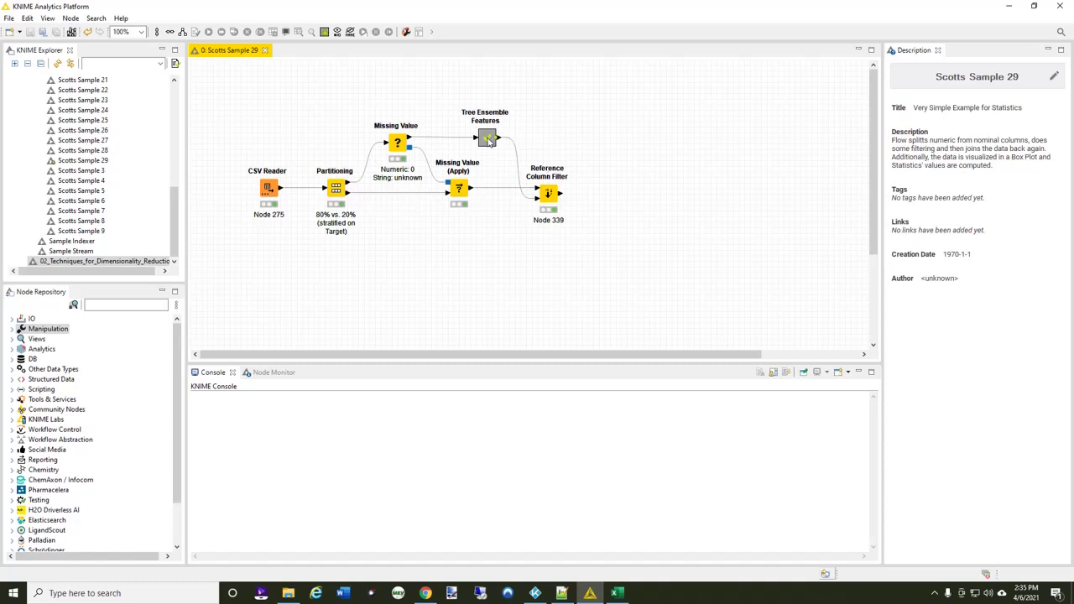
Open the Tree Ensemble Features metanode and the upper Tree Ensemble Learner's settings
double_click(487, 140)
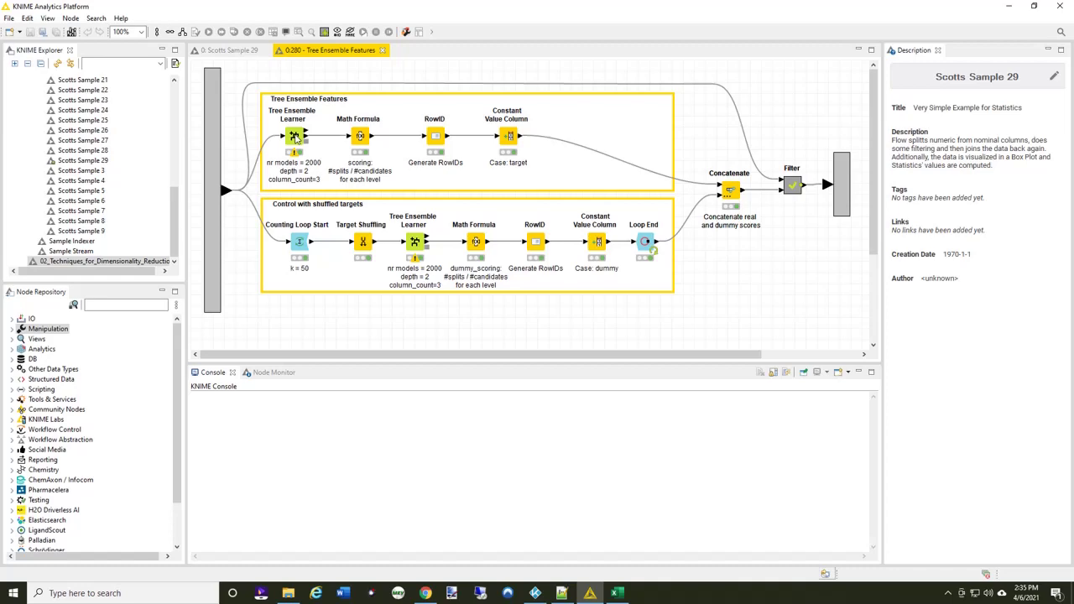
click(294, 136)
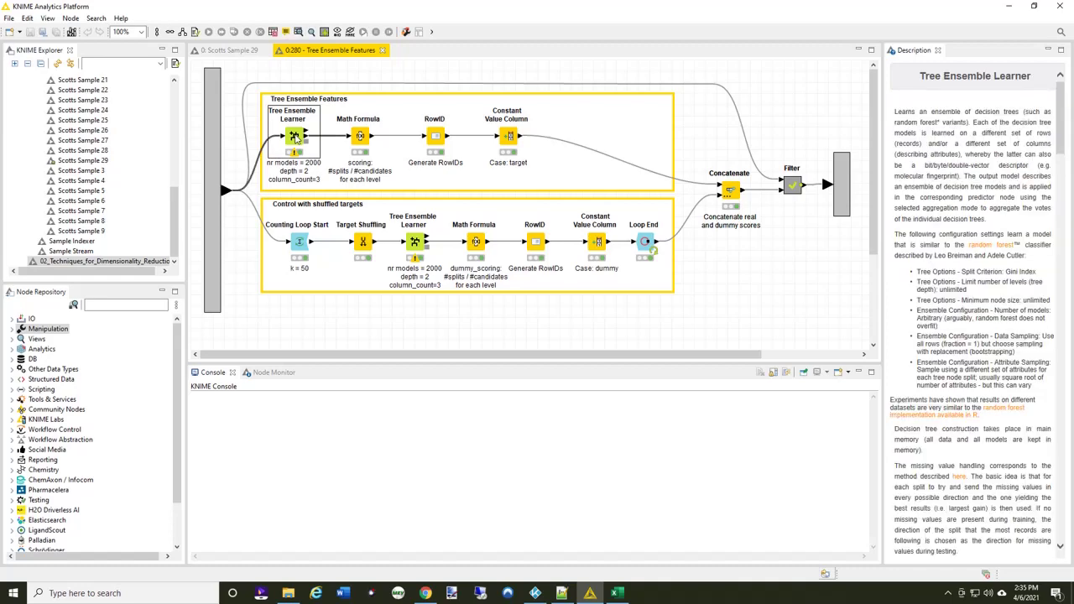
double_click(294, 136)
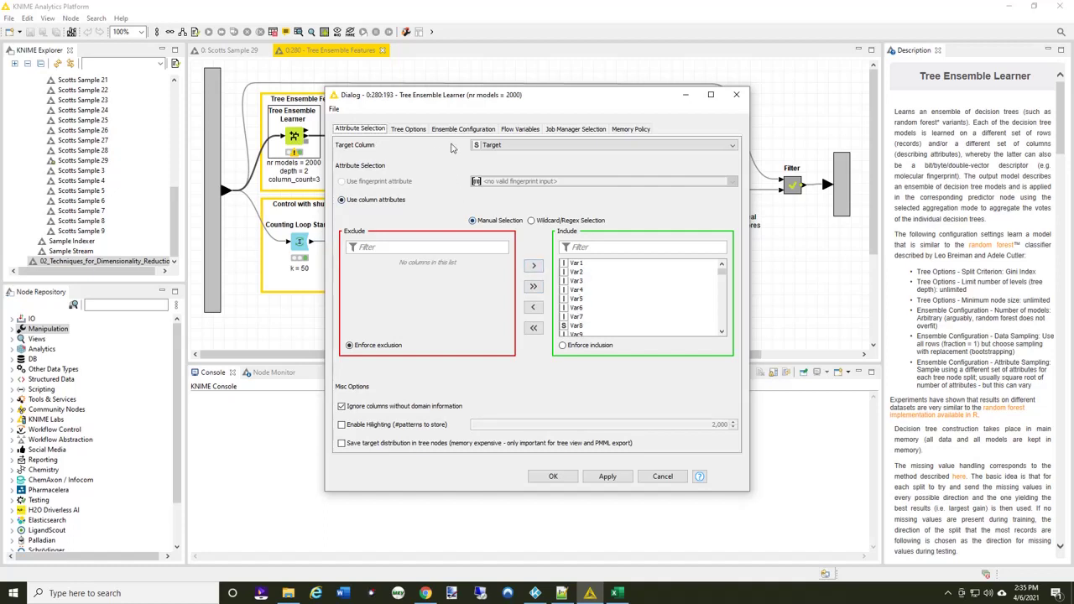
Review the Tree Options and Ensemble Configuration (2,000 models, 3 attributes per node), then cancel
click(408, 129)
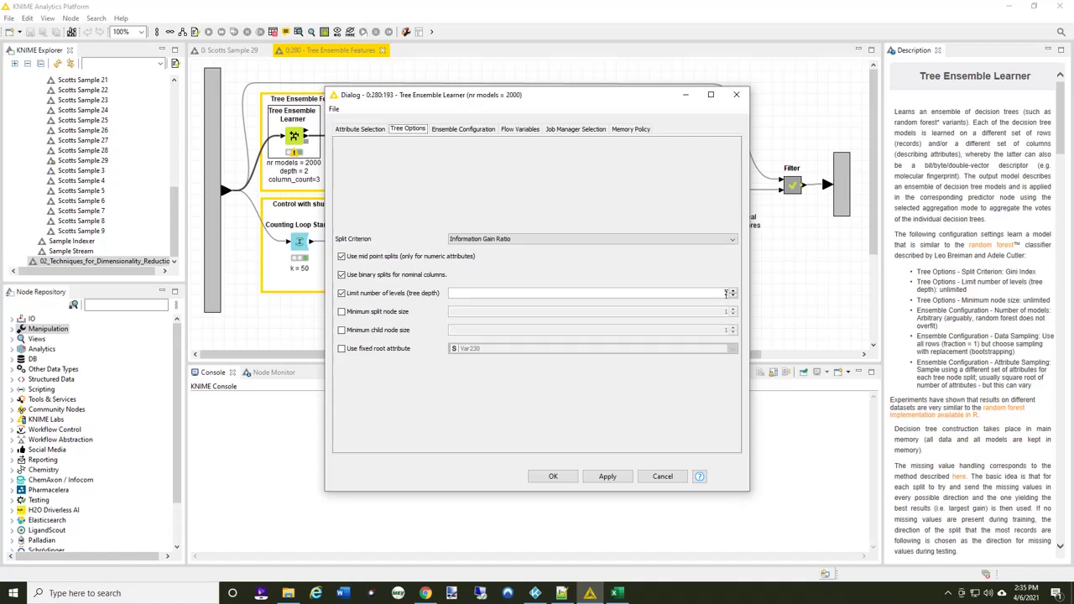
click(459, 131)
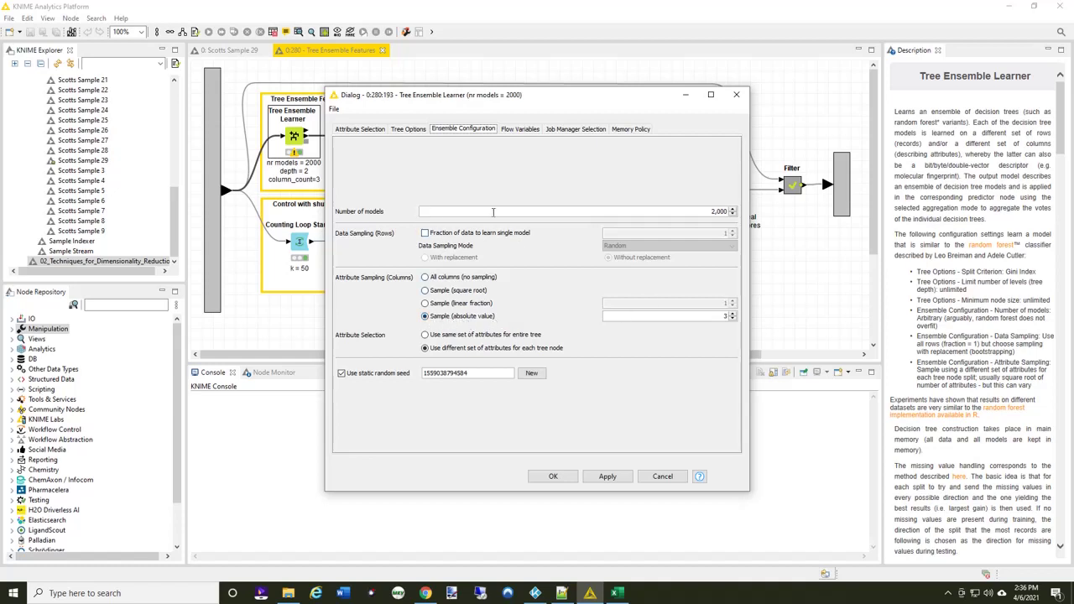
click(707, 210)
click(670, 475)
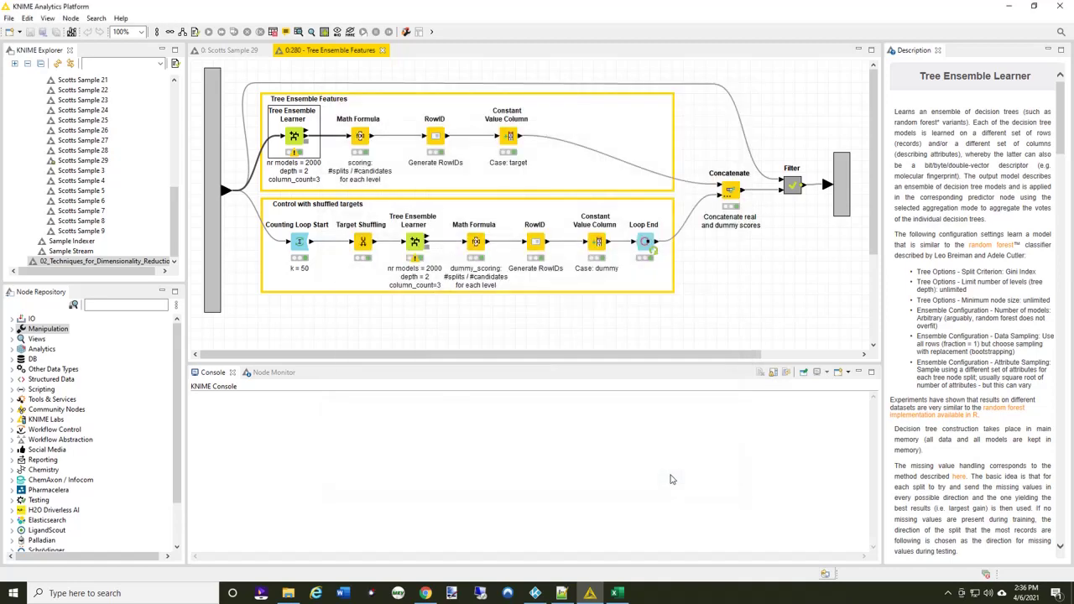
double_click(360, 136)
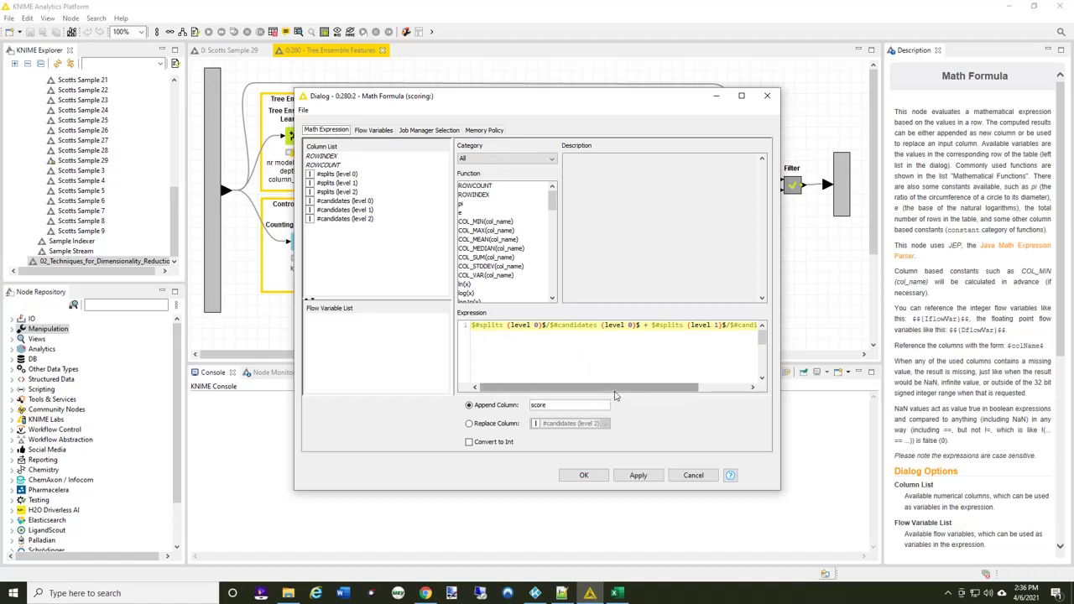
drag(617, 394, 685, 392)
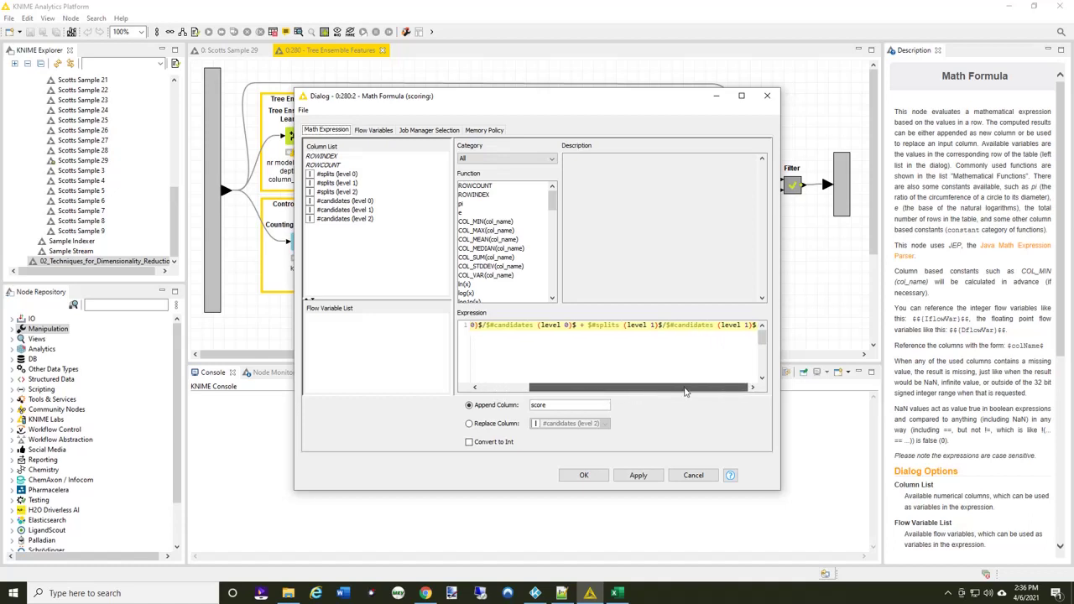
click(690, 475)
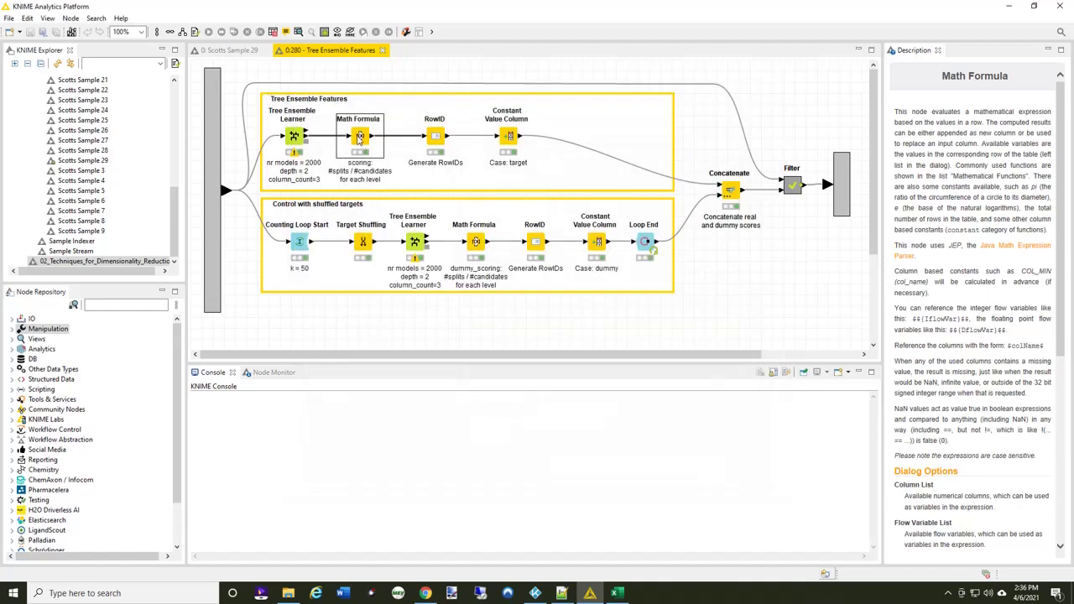
right_click(359, 136)
click(415, 393)
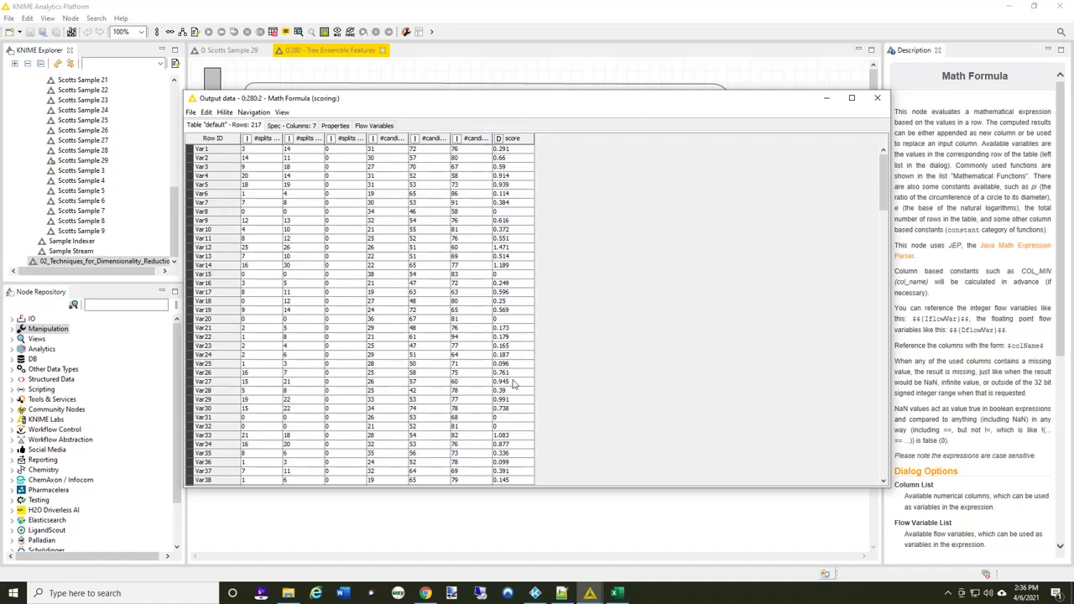
click(876, 98)
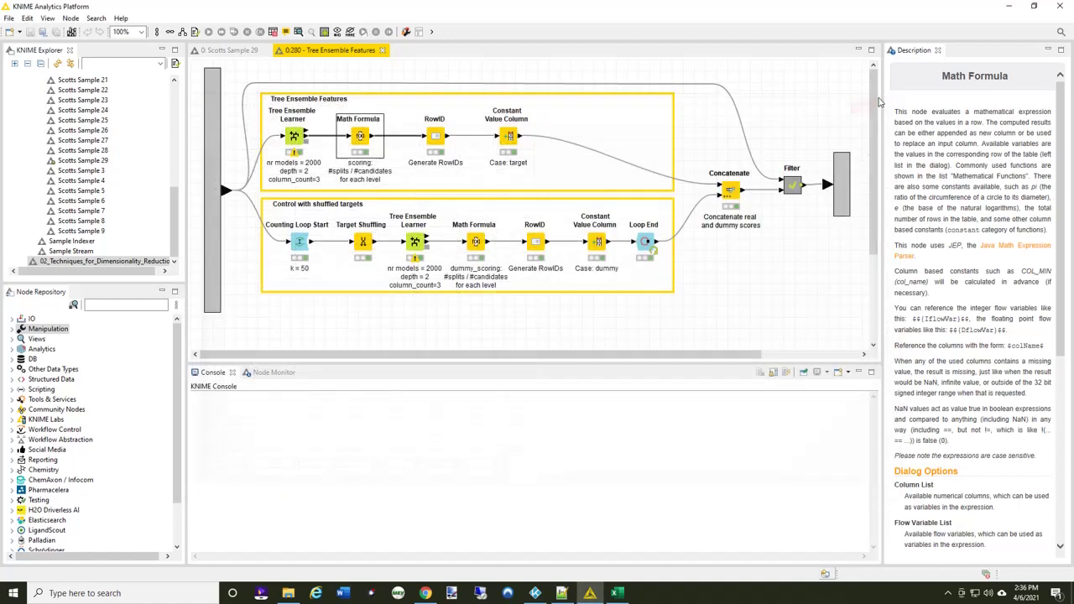
right_click(435, 138)
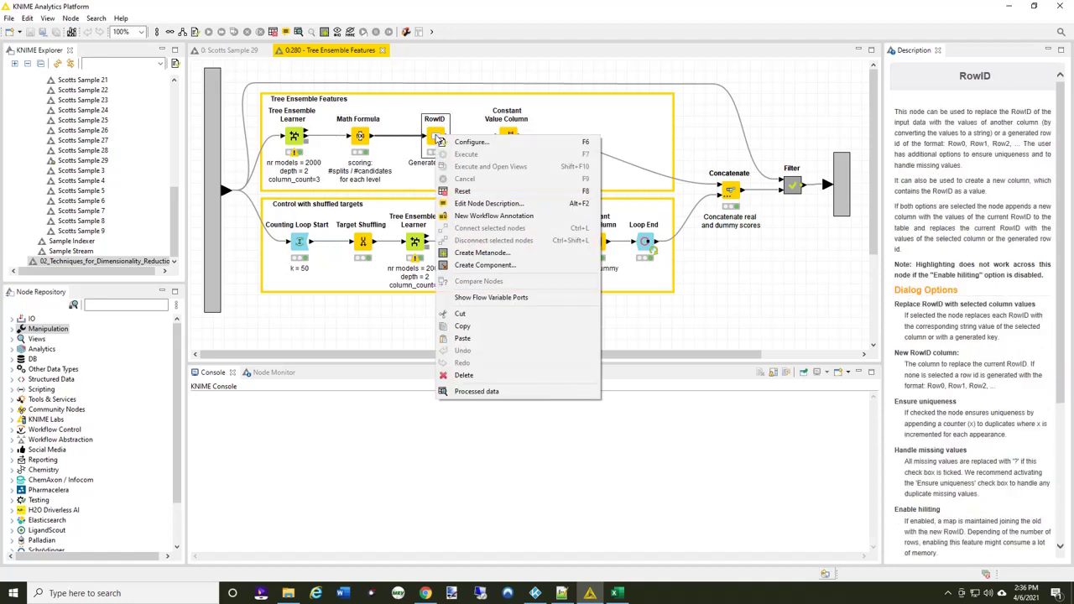
click(468, 394)
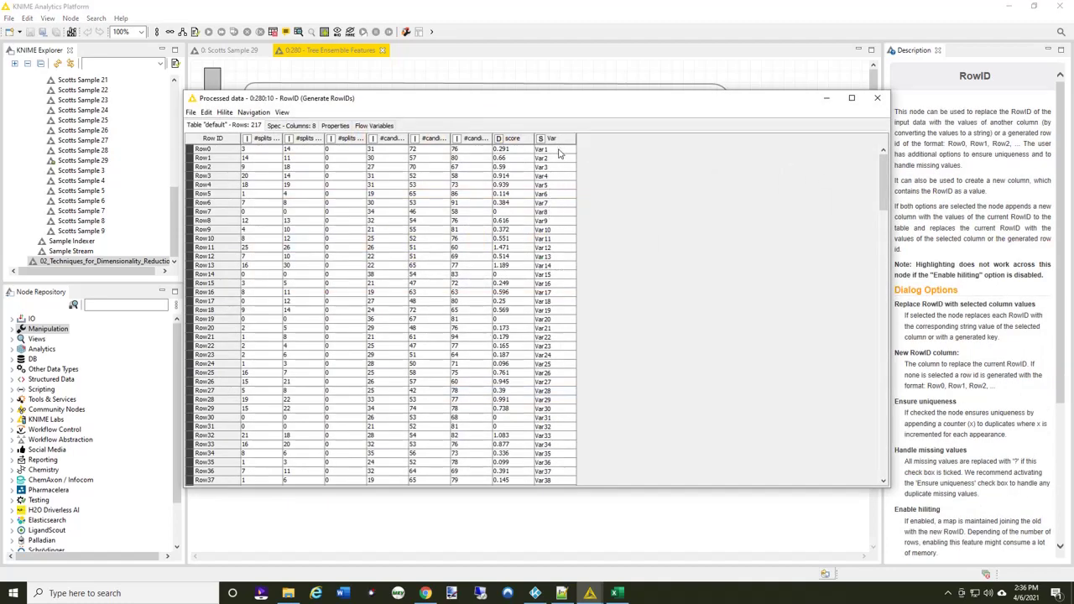
click(877, 100)
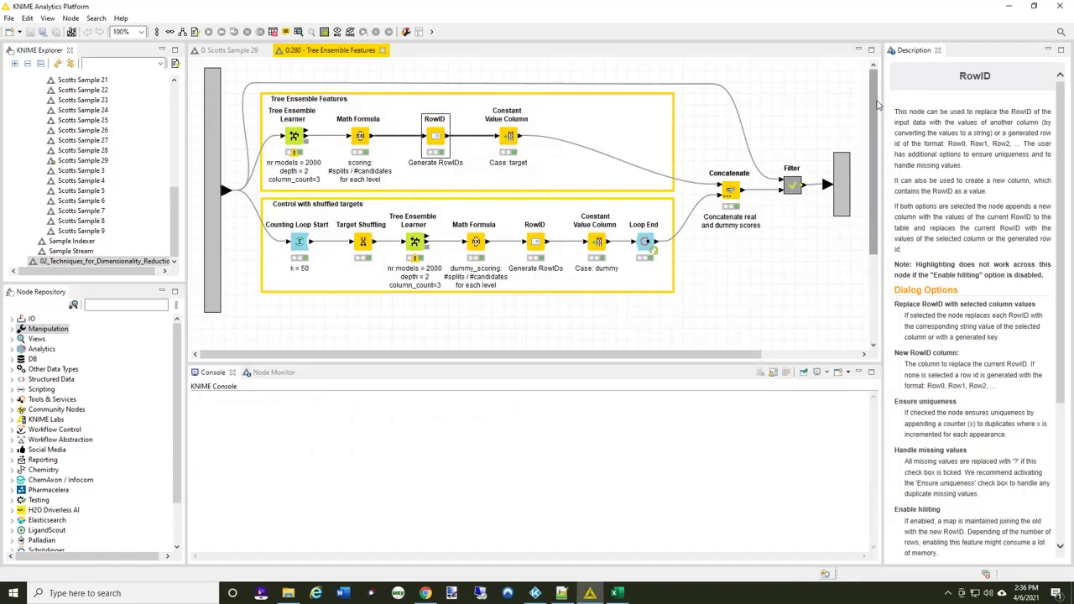
click(512, 141)
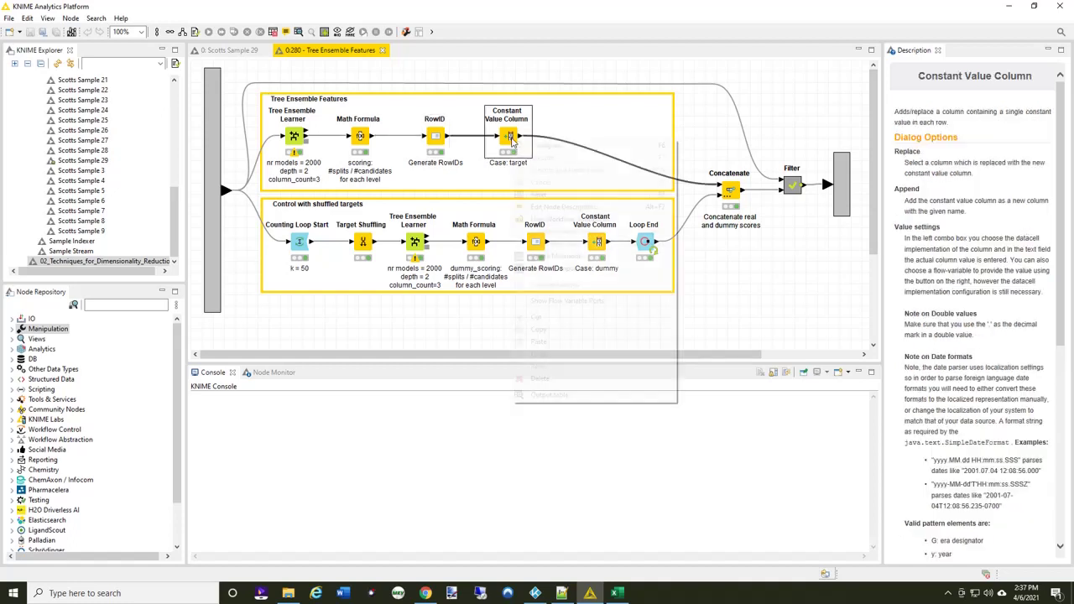
right_click(512, 141)
click(557, 394)
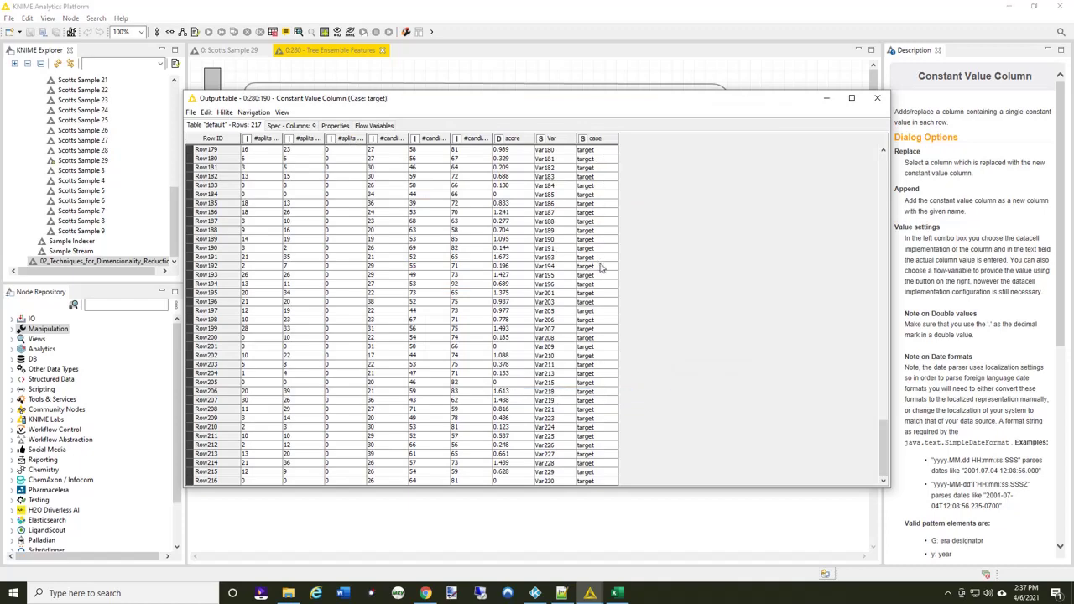
click(877, 99)
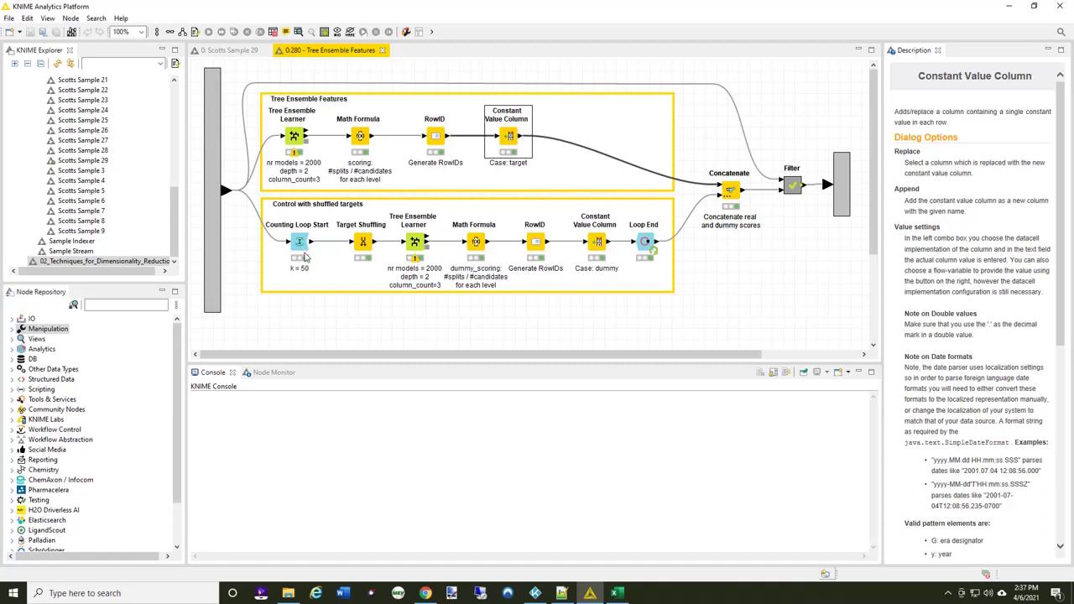
double_click(362, 244)
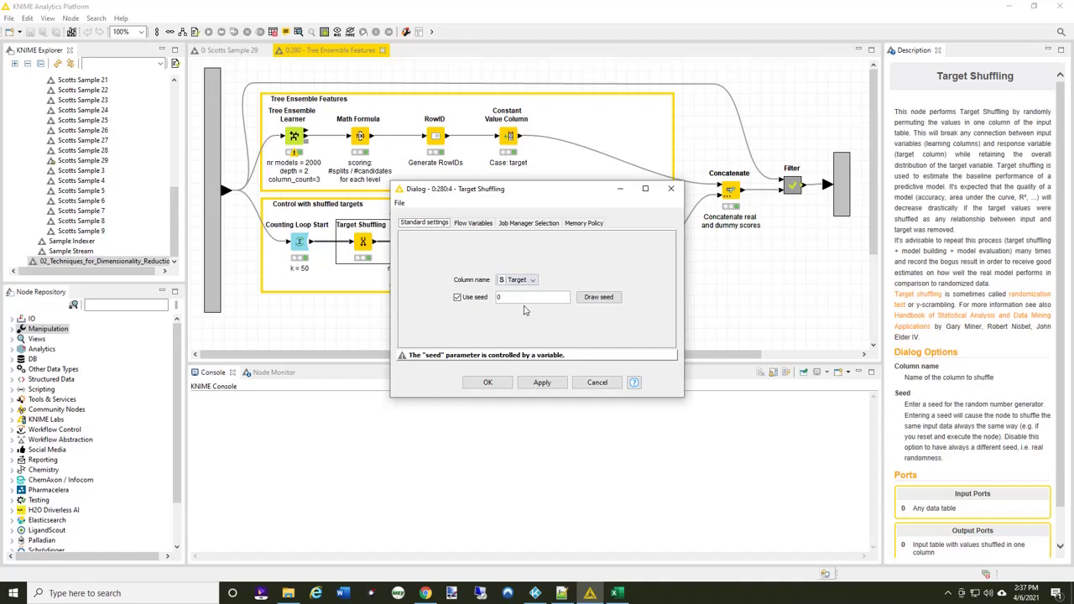
click(475, 224)
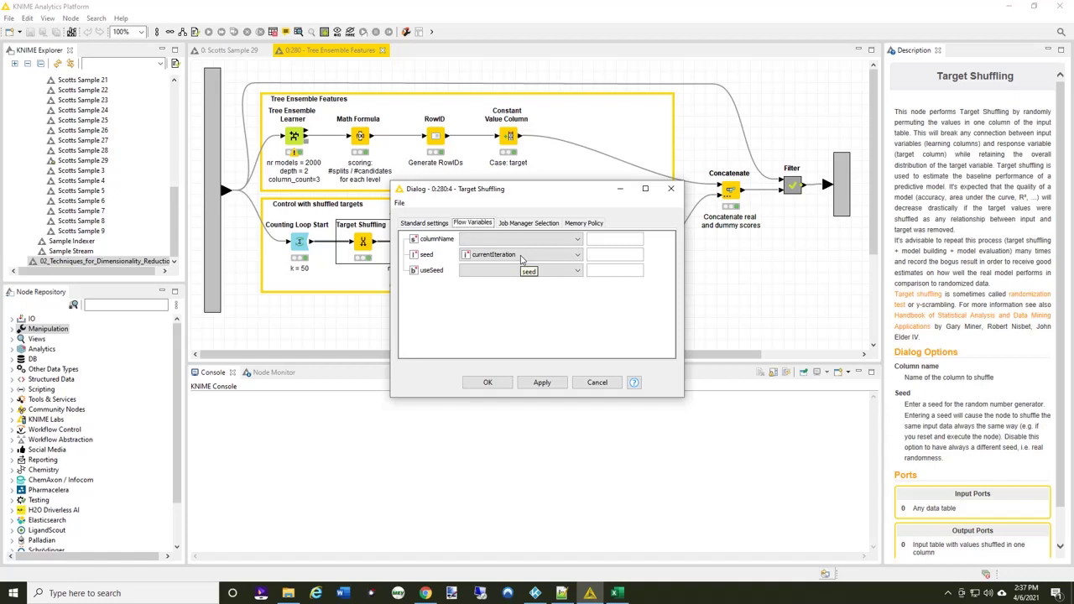
click(425, 223)
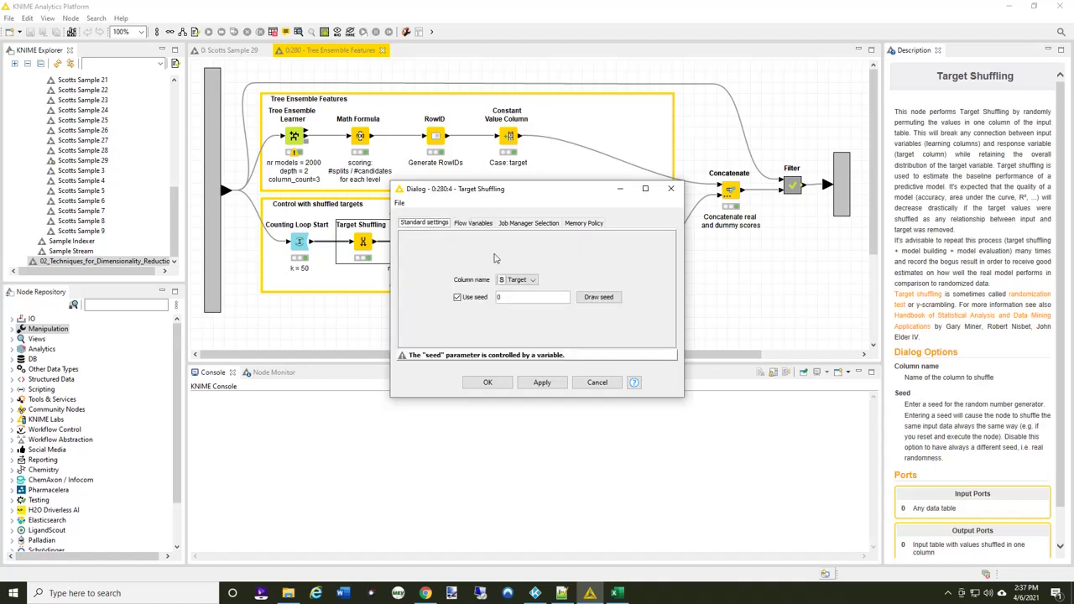
click(597, 385)
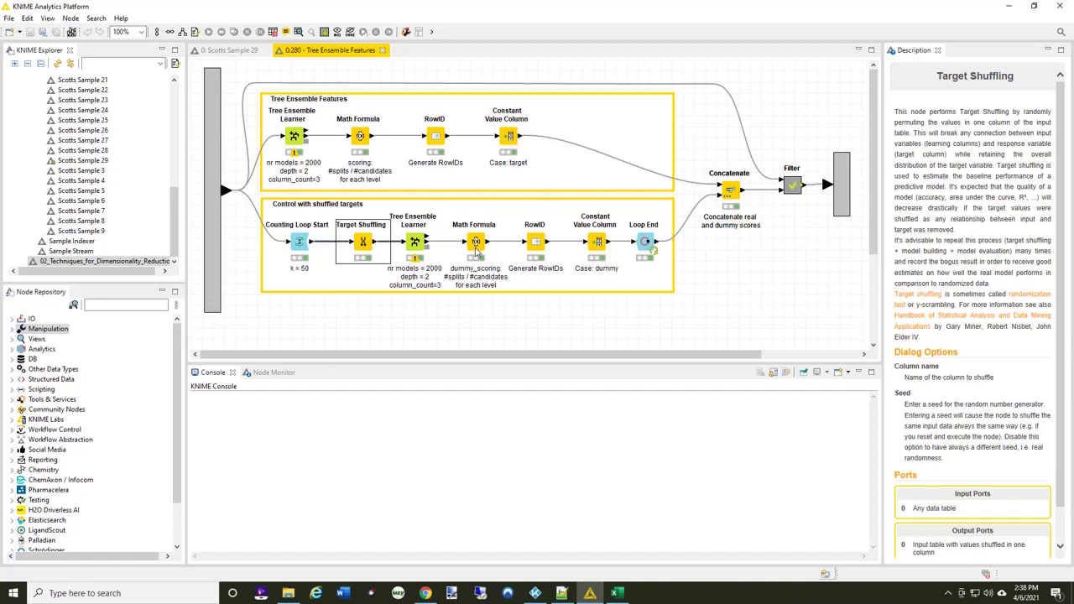
right_click(651, 243)
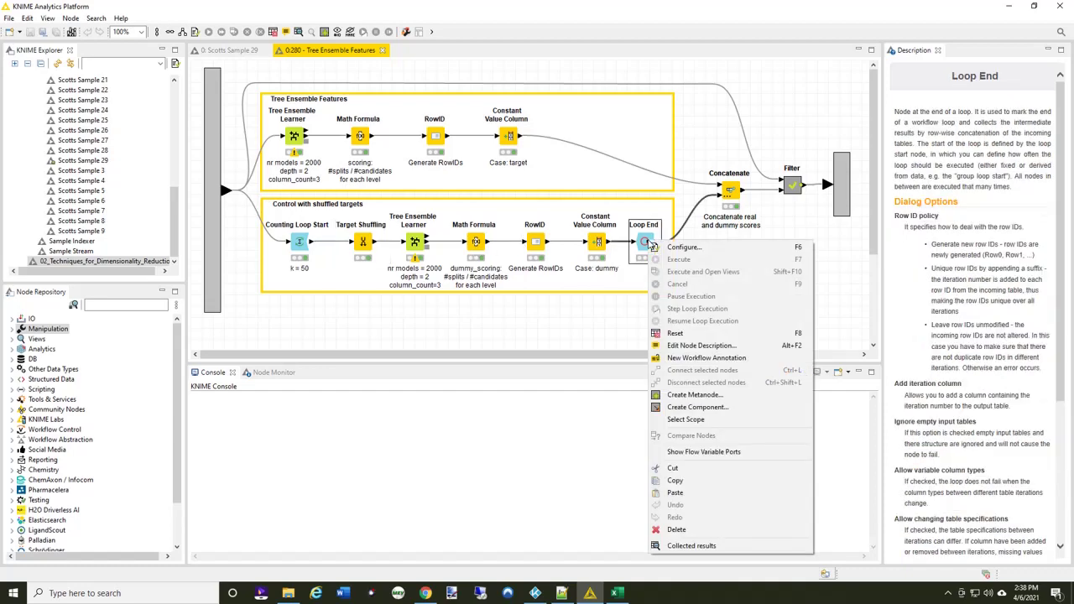
click(708, 547)
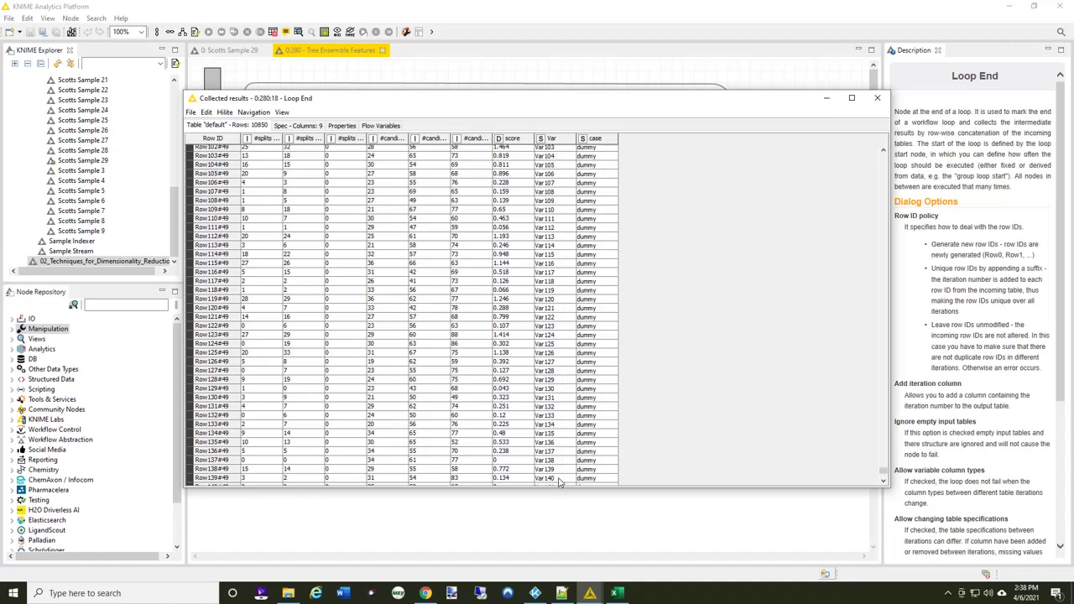
click(878, 102)
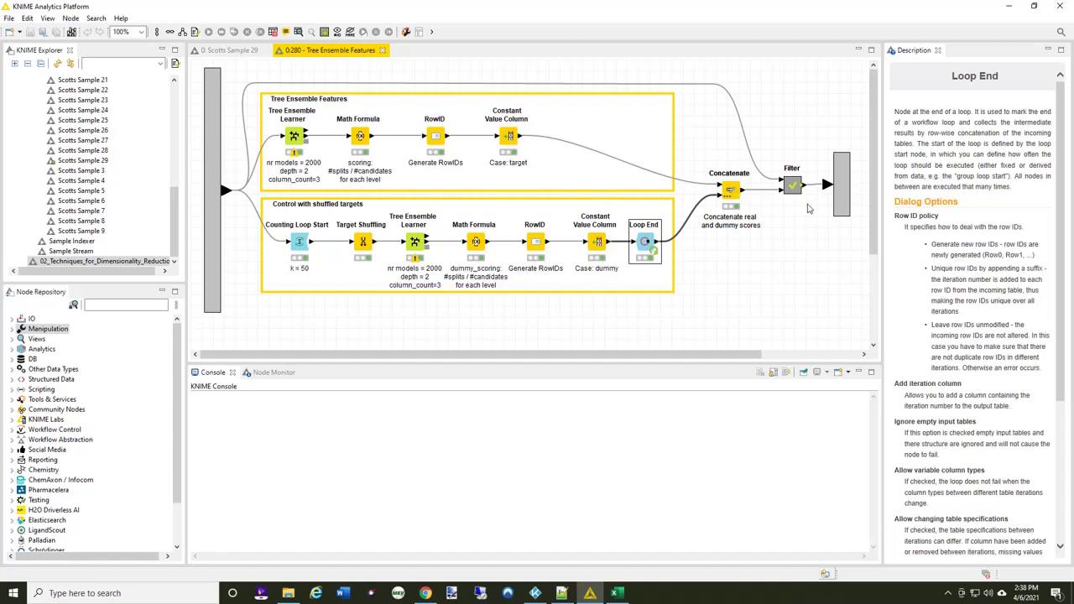
Inside the Filter metanode, inspect the first Column Filter's table of 11,067 score rows, then close it
double_click(793, 190)
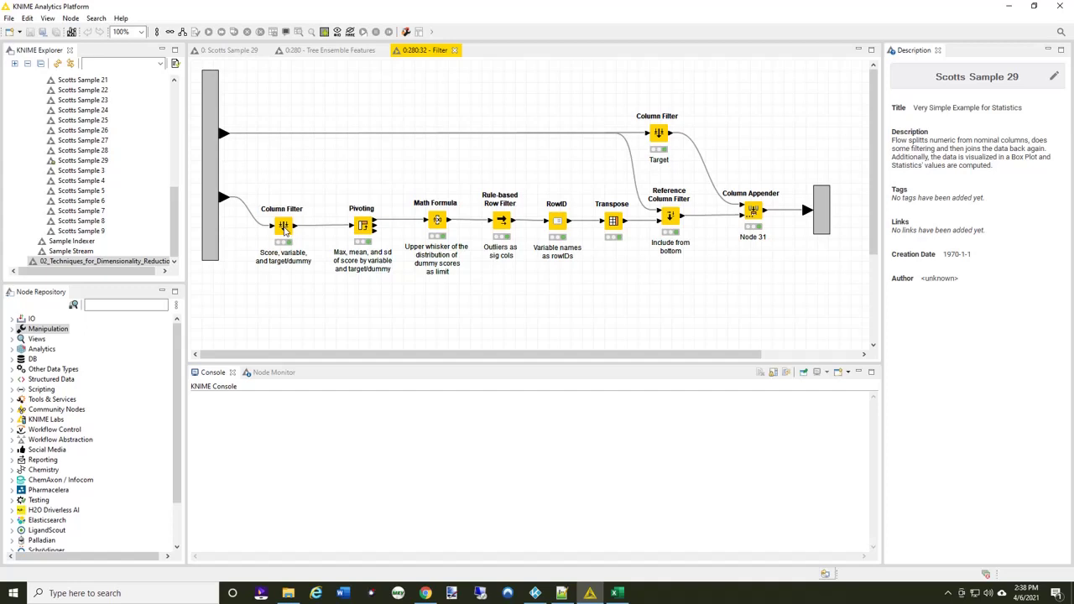
right_click(283, 229)
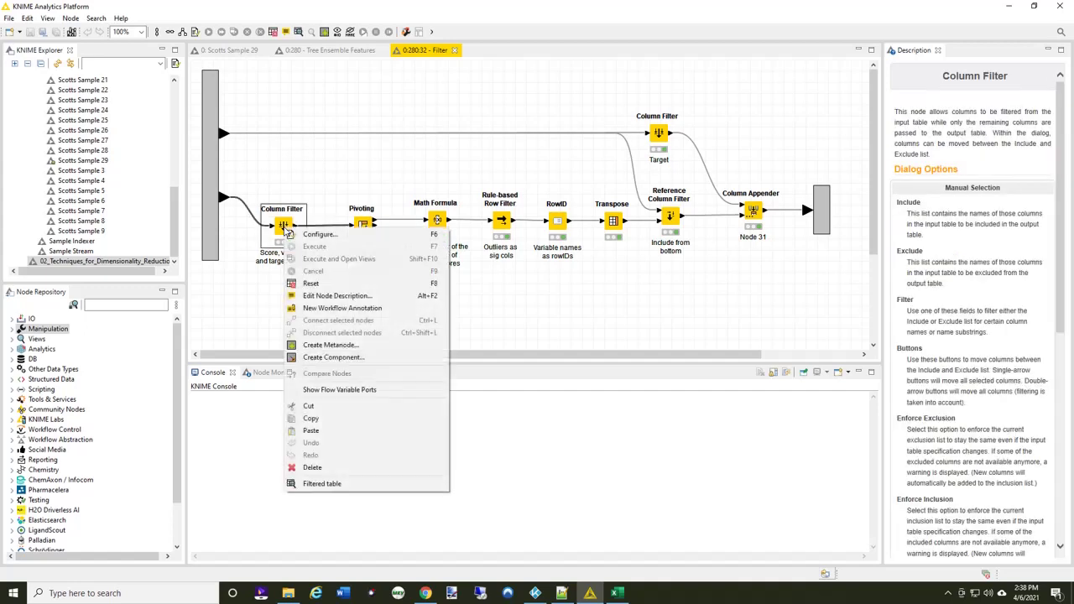
click(317, 484)
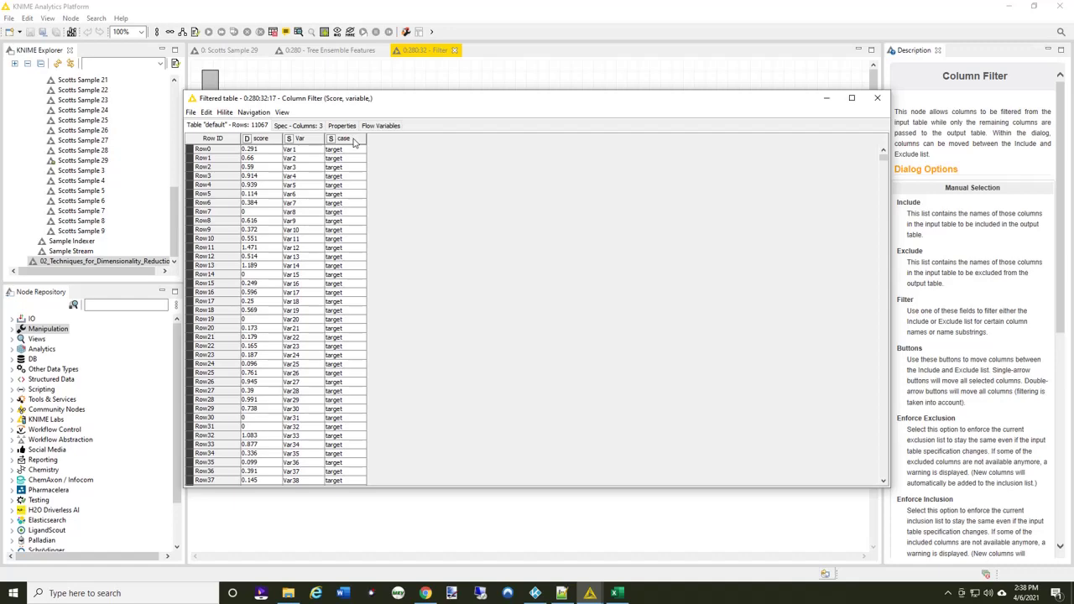
drag(882, 161, 881, 342)
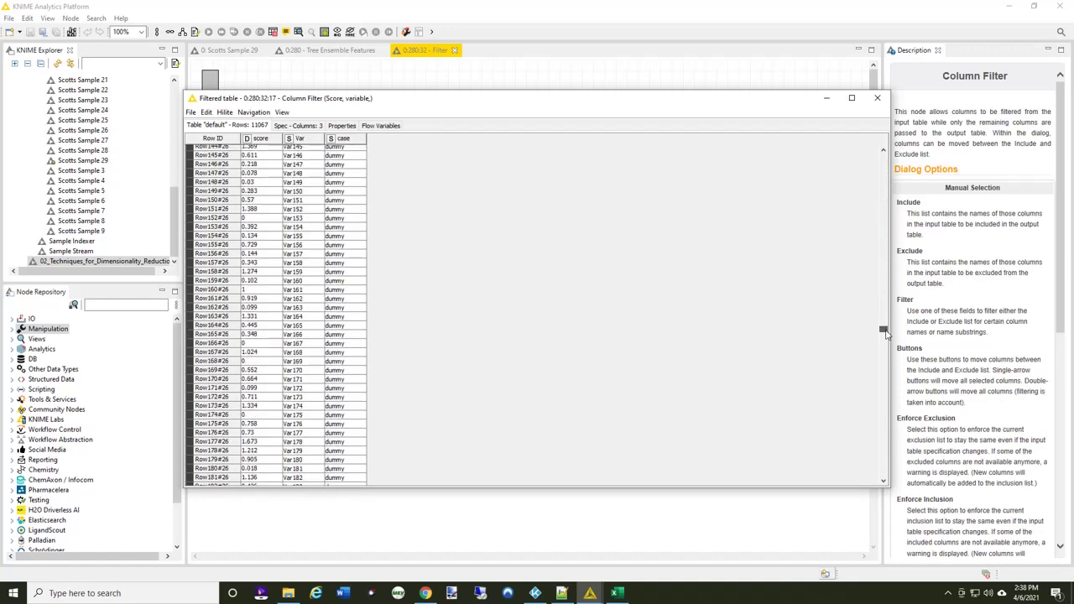
click(879, 99)
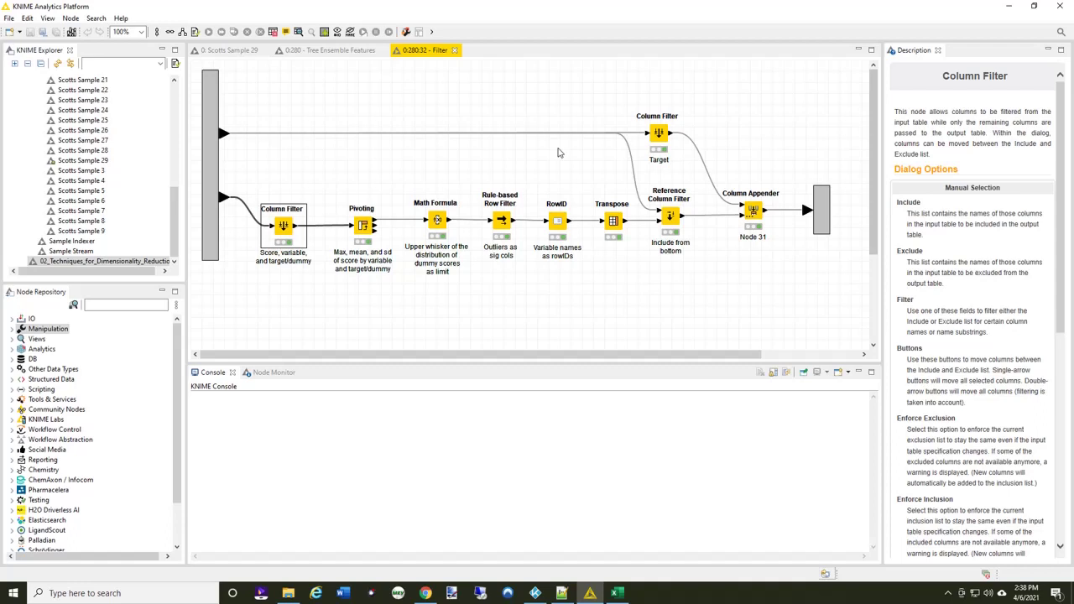
double_click(363, 225)
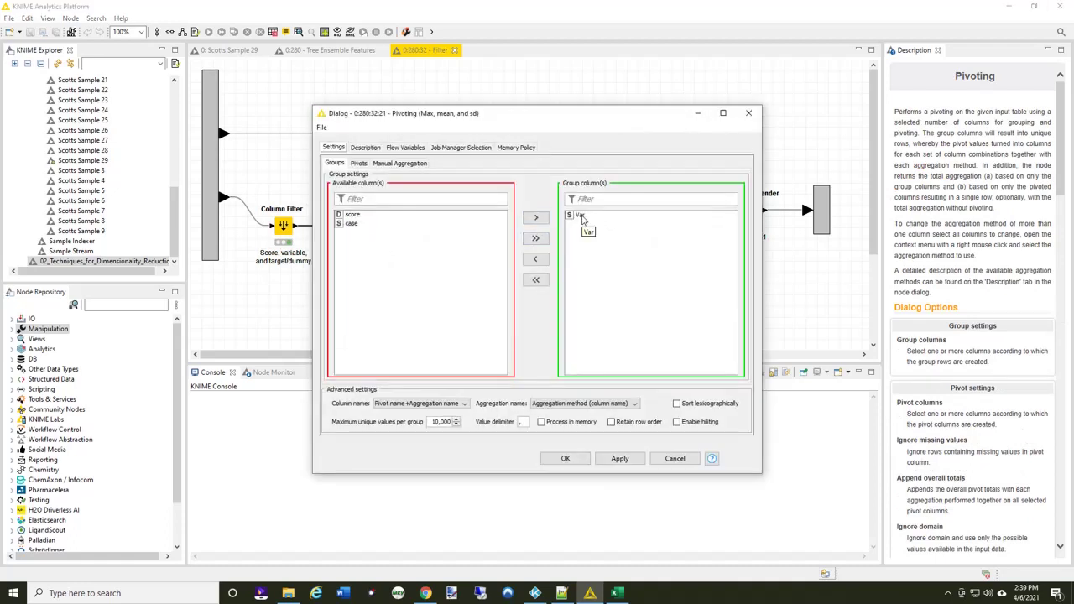
click(358, 164)
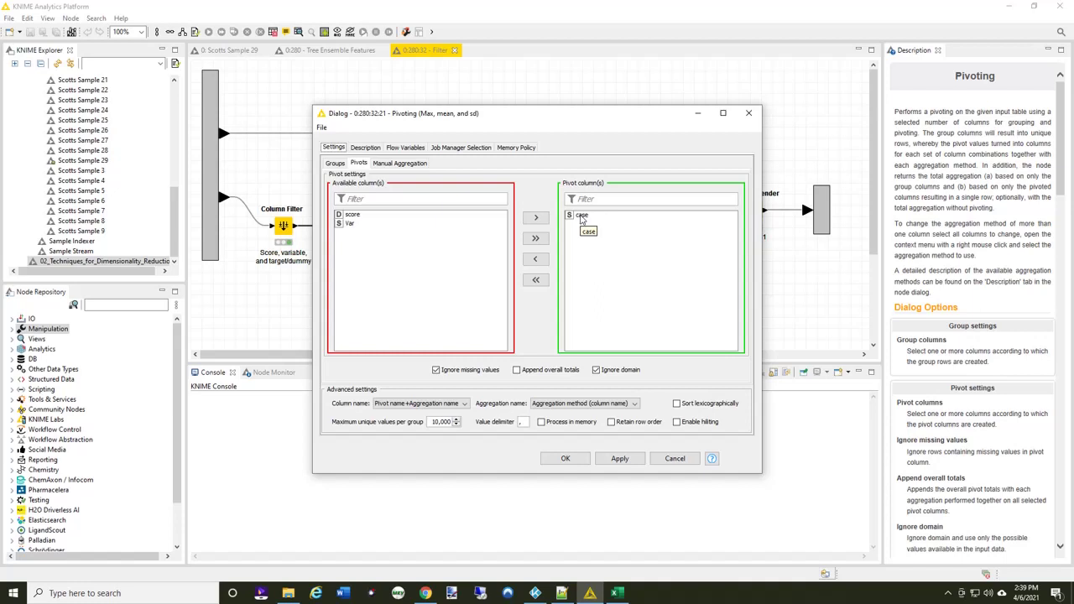
click(416, 166)
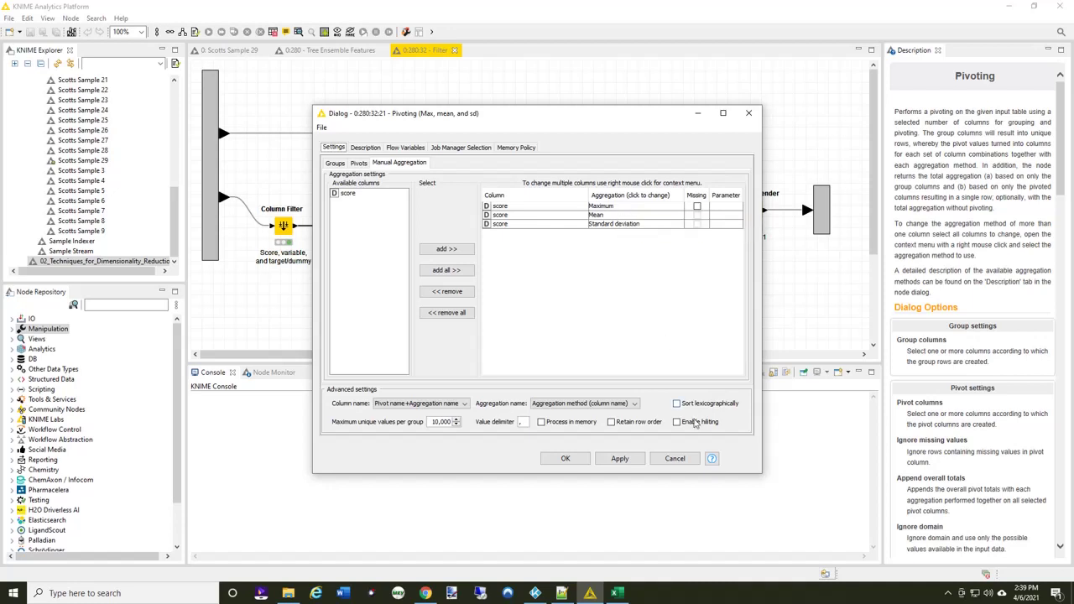
click(678, 458)
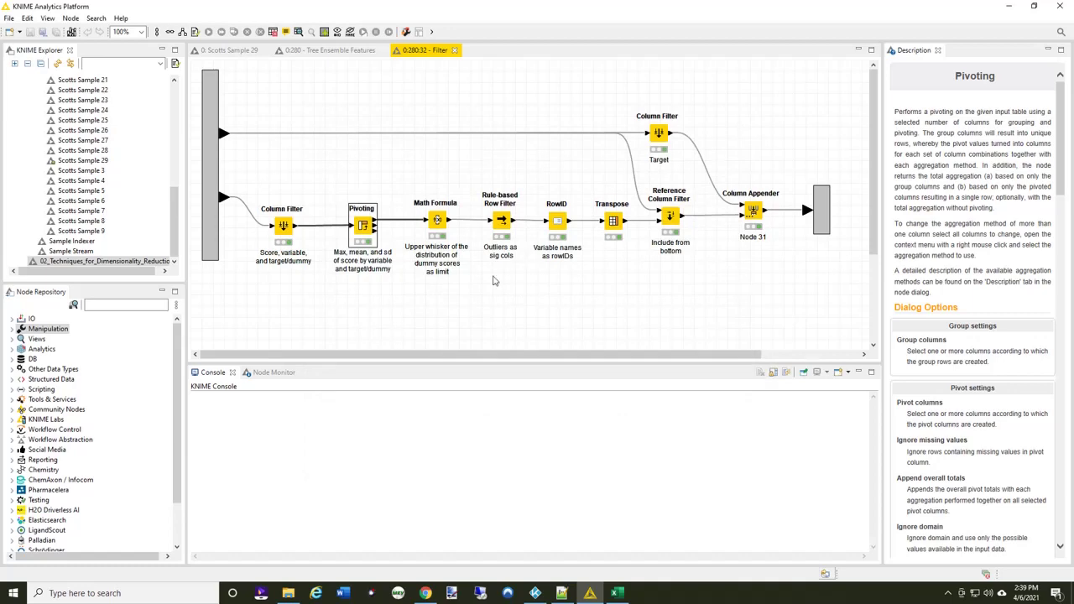
Inspect the Pivoting table of dummy and target score max, mean and standard deviation, then close it
right_click(367, 228)
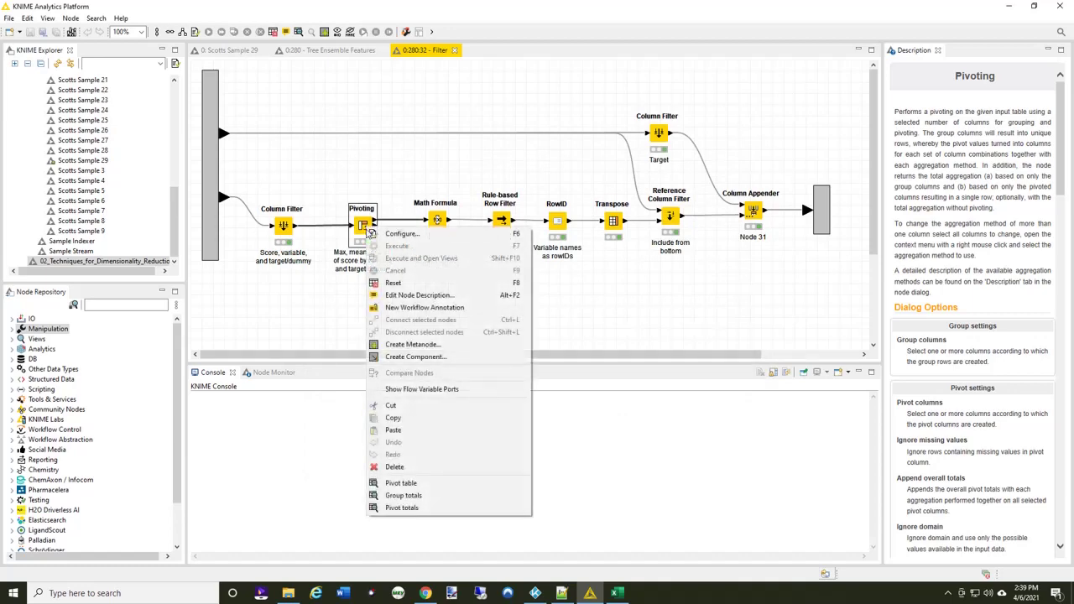
click(417, 484)
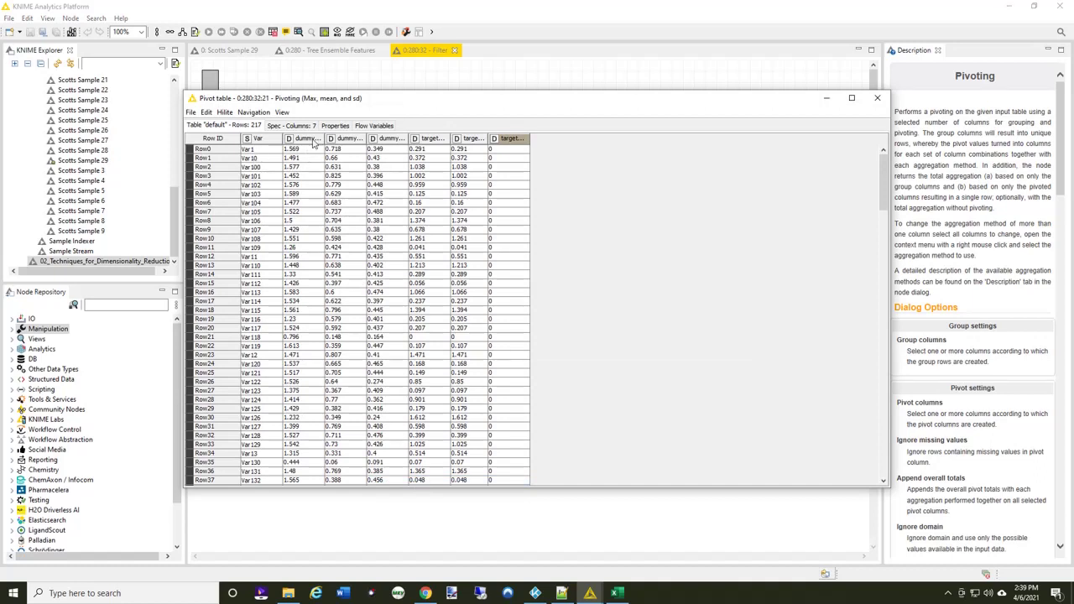
drag(325, 139, 802, 139)
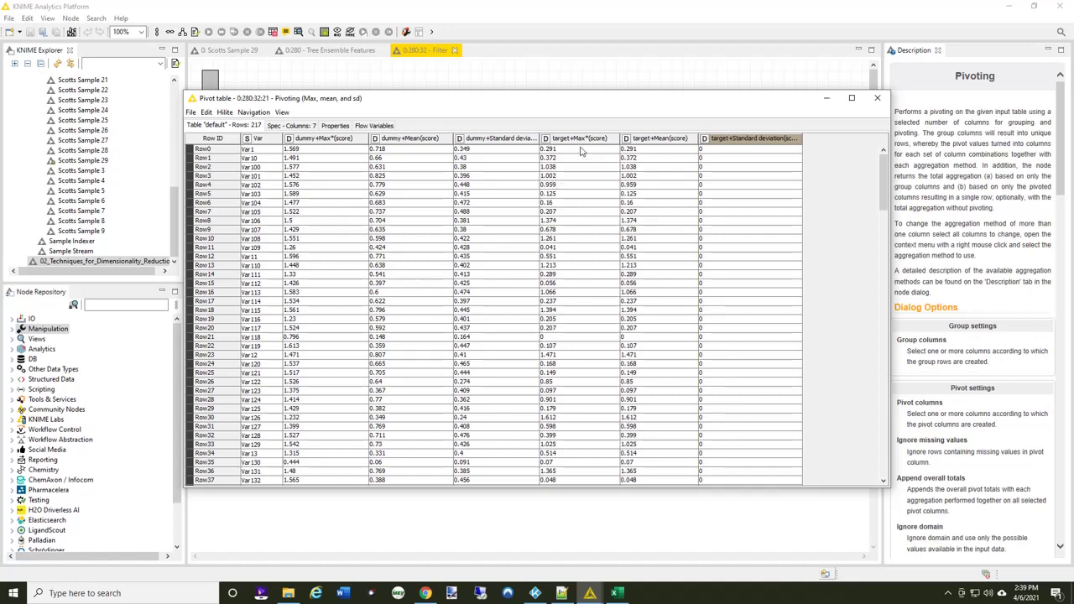
click(876, 100)
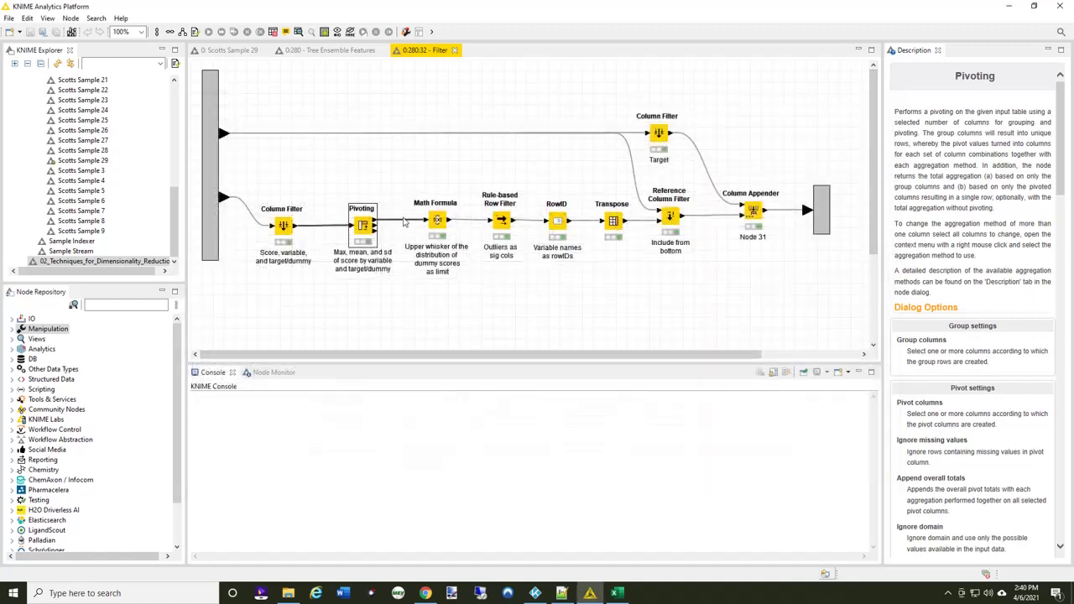
View the Math Formula limit expression, close it unchanged, and select the Rule-based Row Filter node
double_click(437, 219)
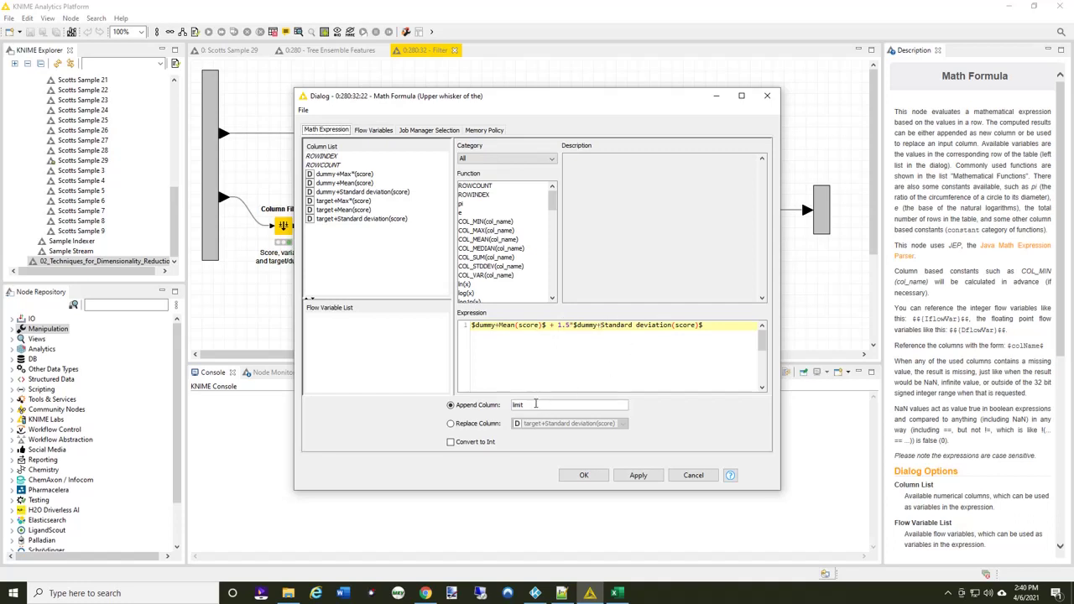
click(695, 476)
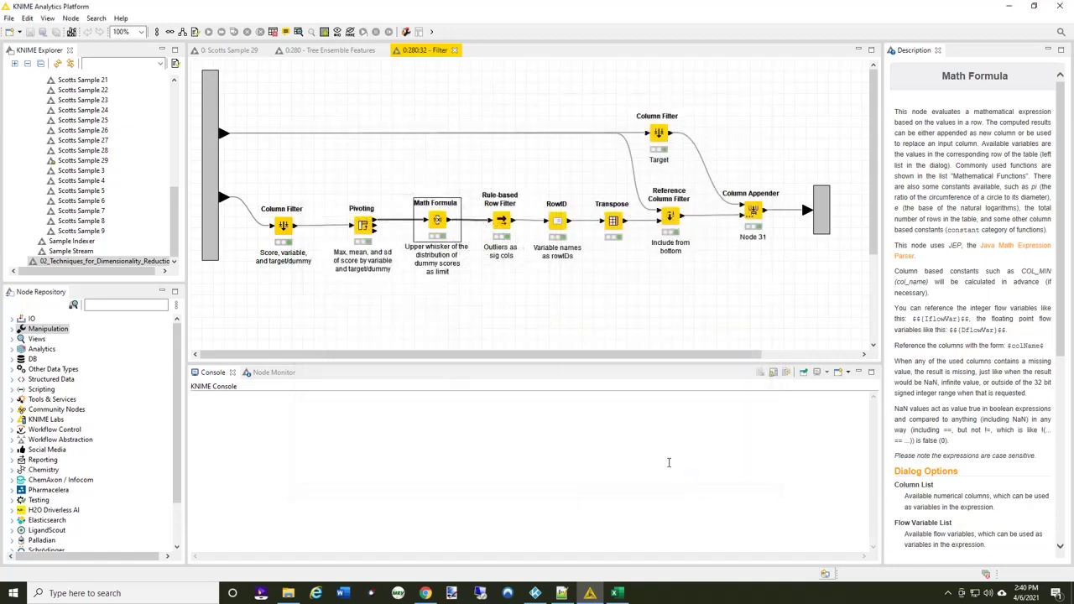
click(502, 222)
double_click(503, 222)
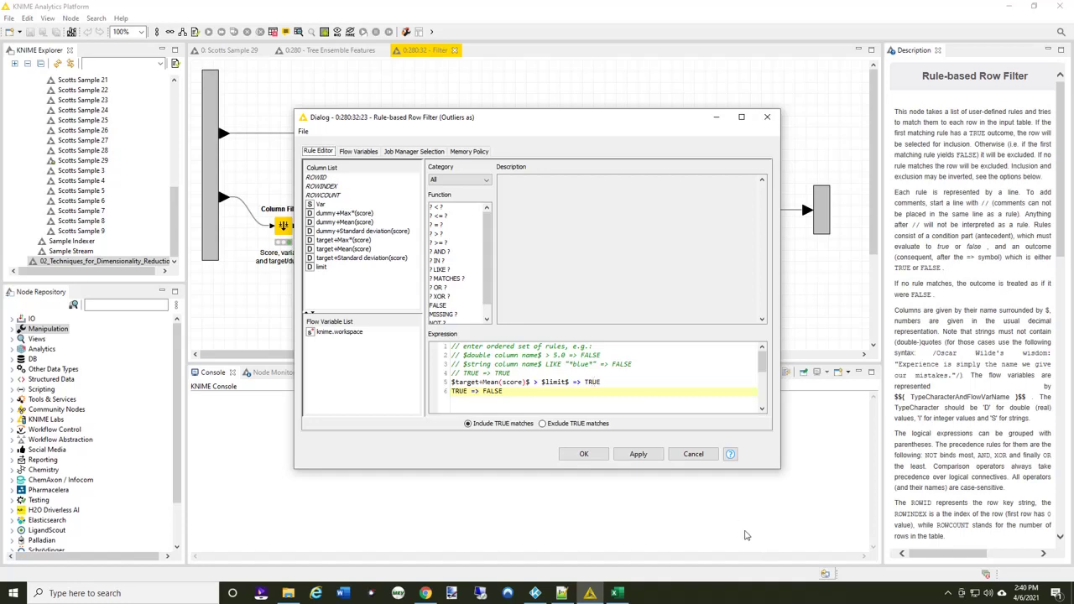
click(697, 456)
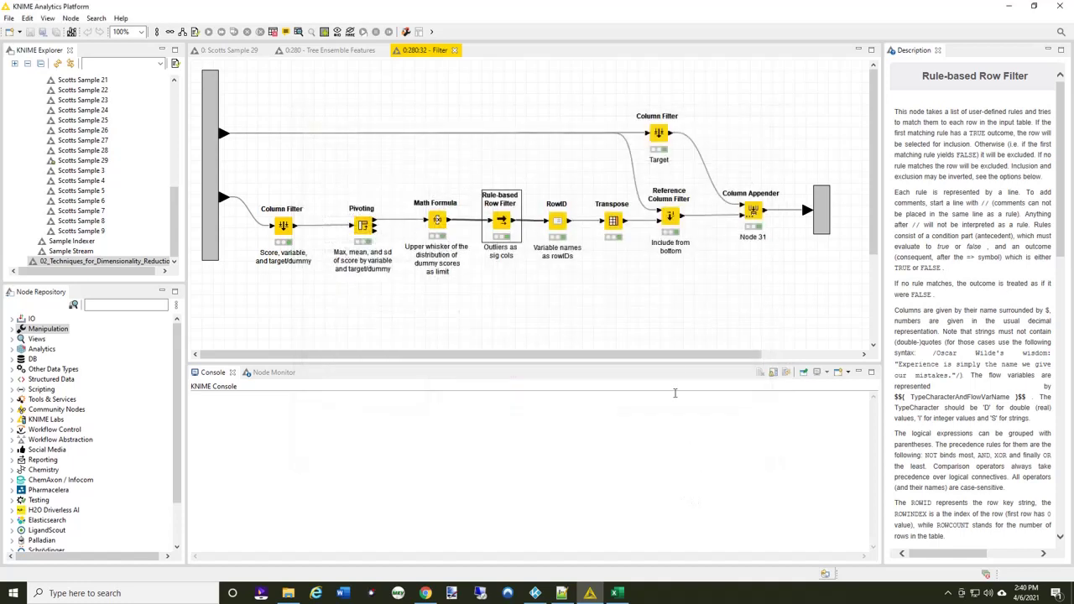
right_click(561, 222)
click(607, 477)
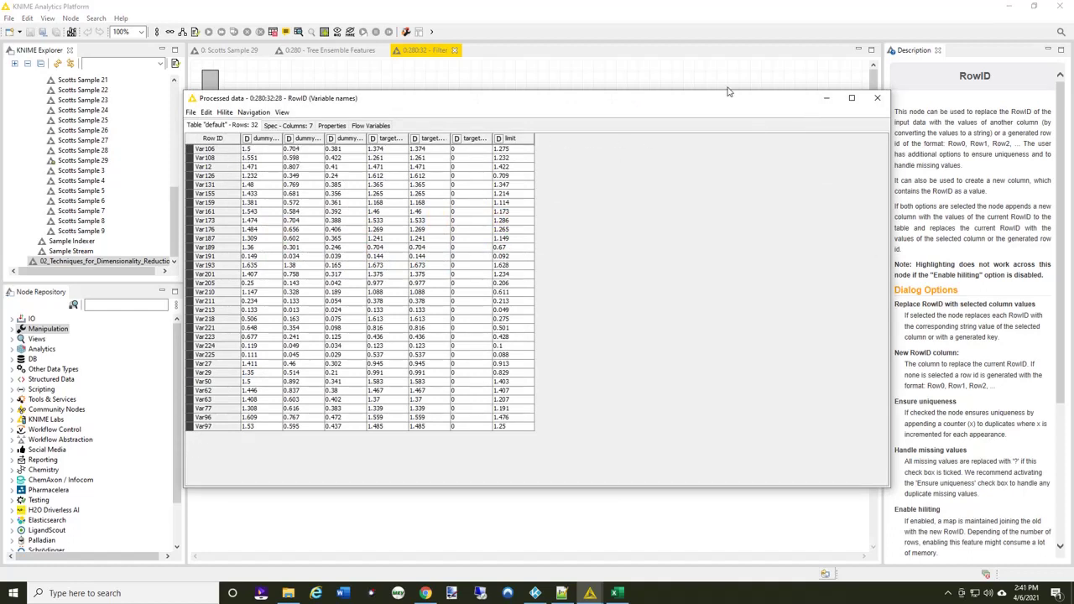
click(877, 98)
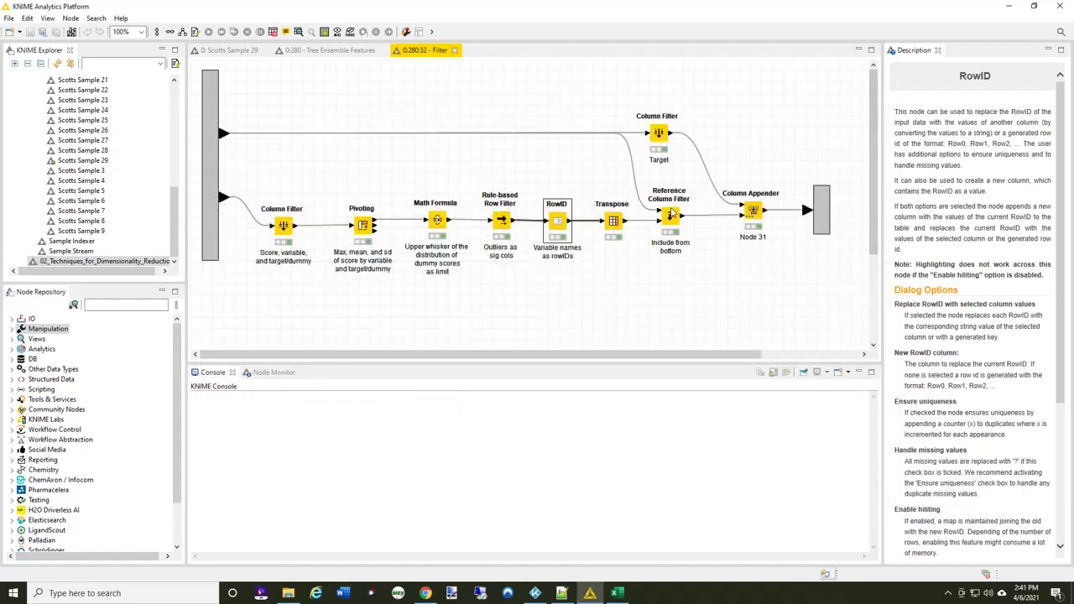
right_click(615, 225)
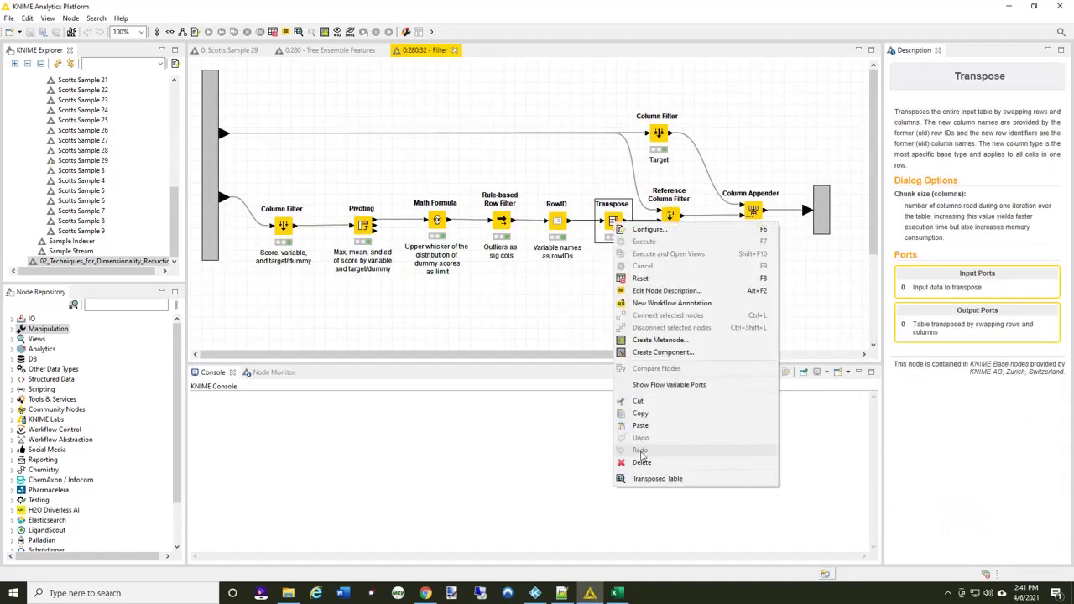
click(653, 479)
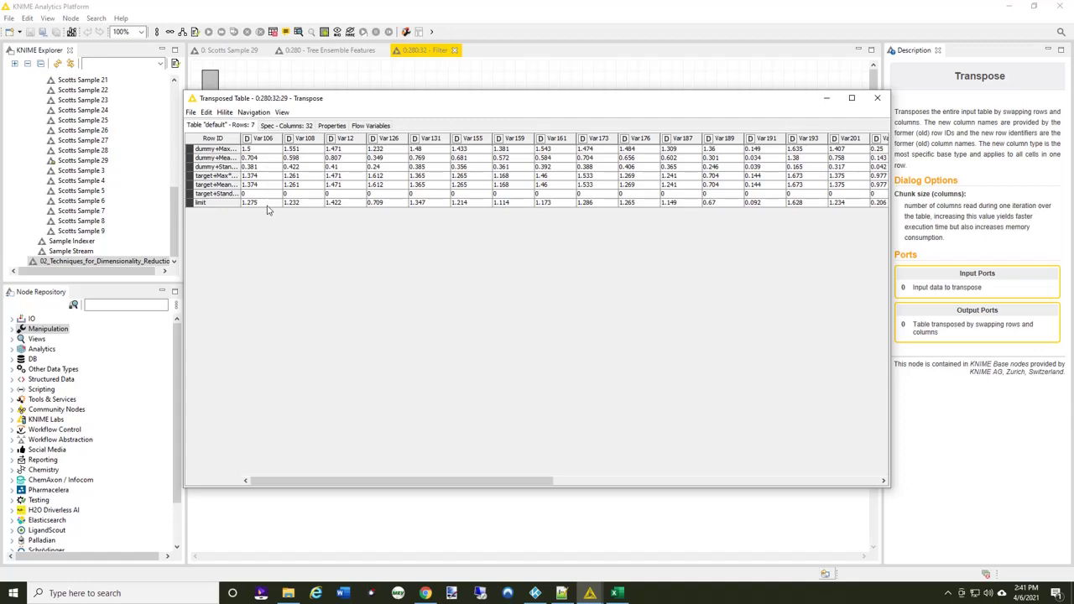
click(877, 99)
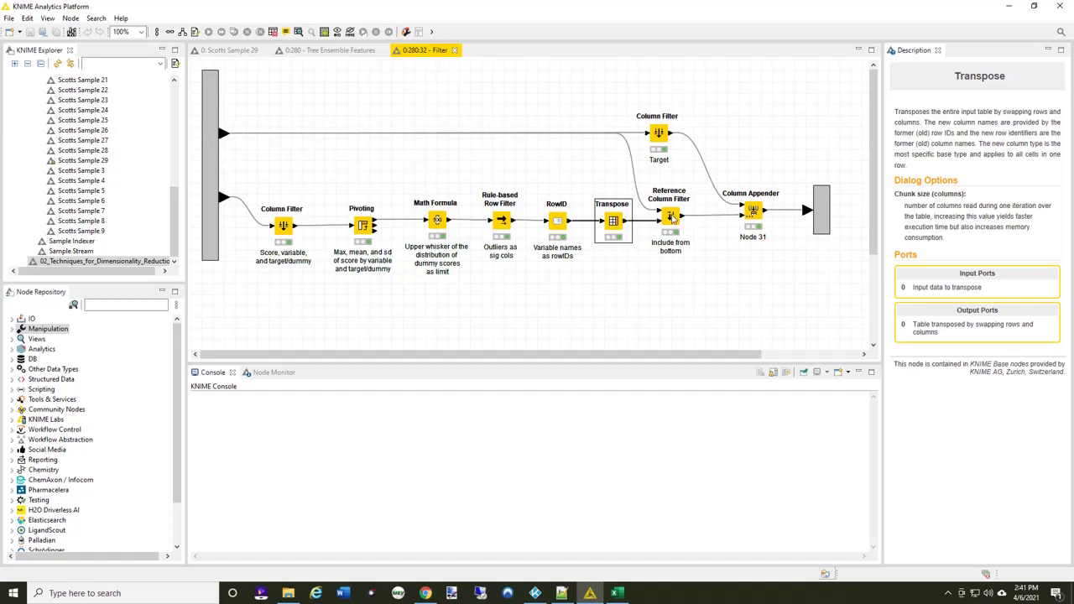
right_click(671, 218)
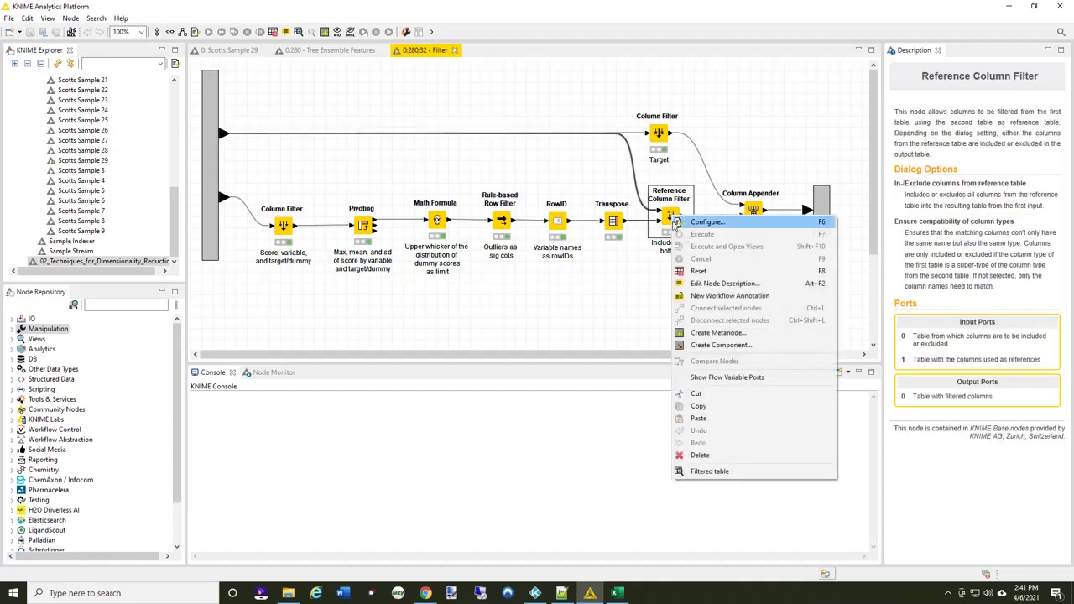
click(718, 472)
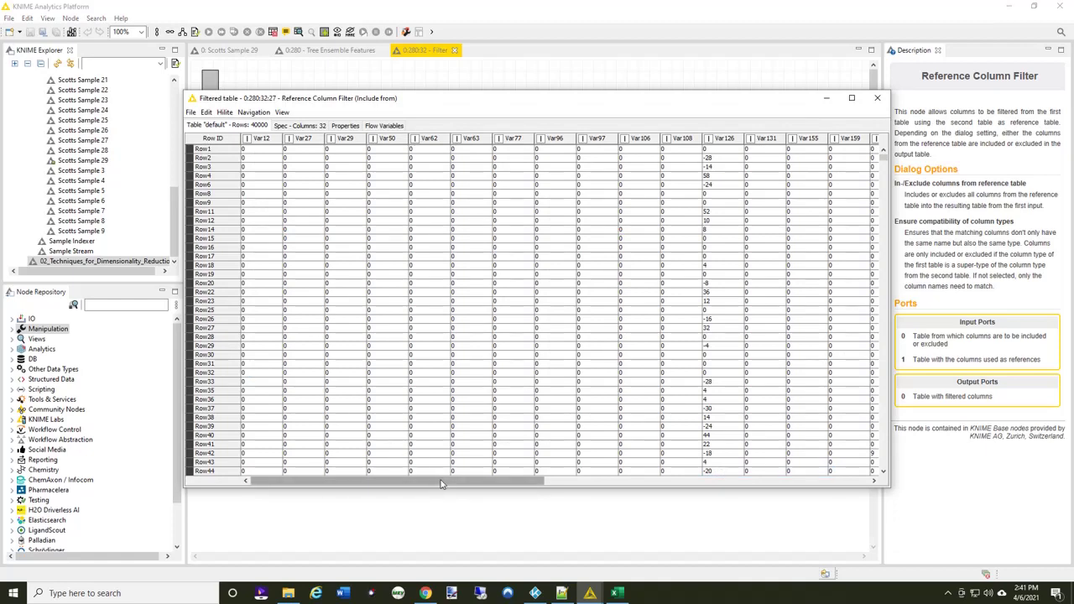
drag(441, 484, 394, 480)
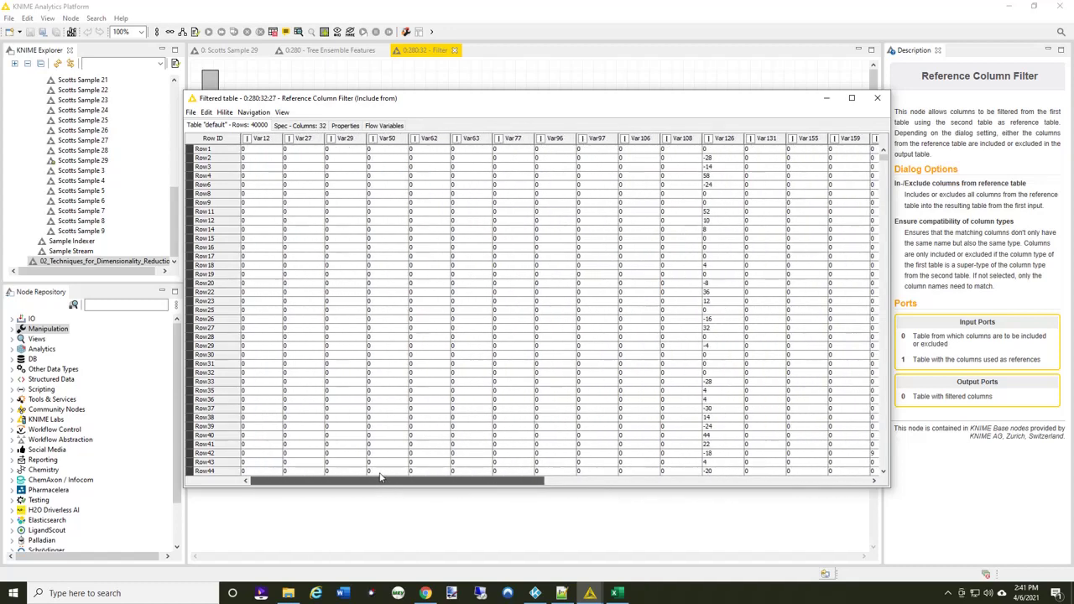
click(877, 99)
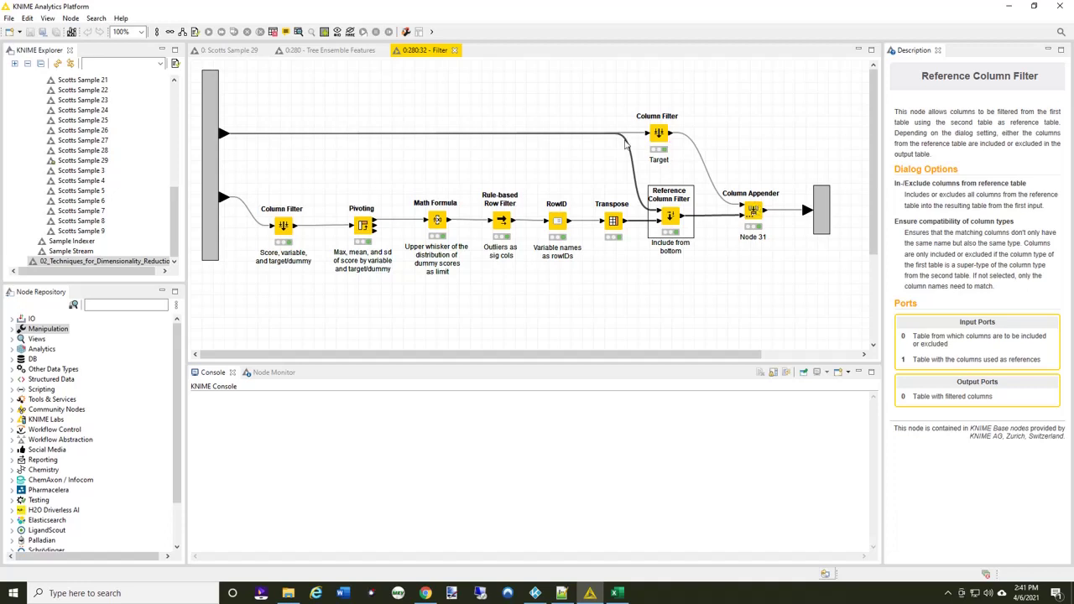
Leave the Filter editor and inspect its appended table of 40,000 rows and 33 columns
click(454, 50)
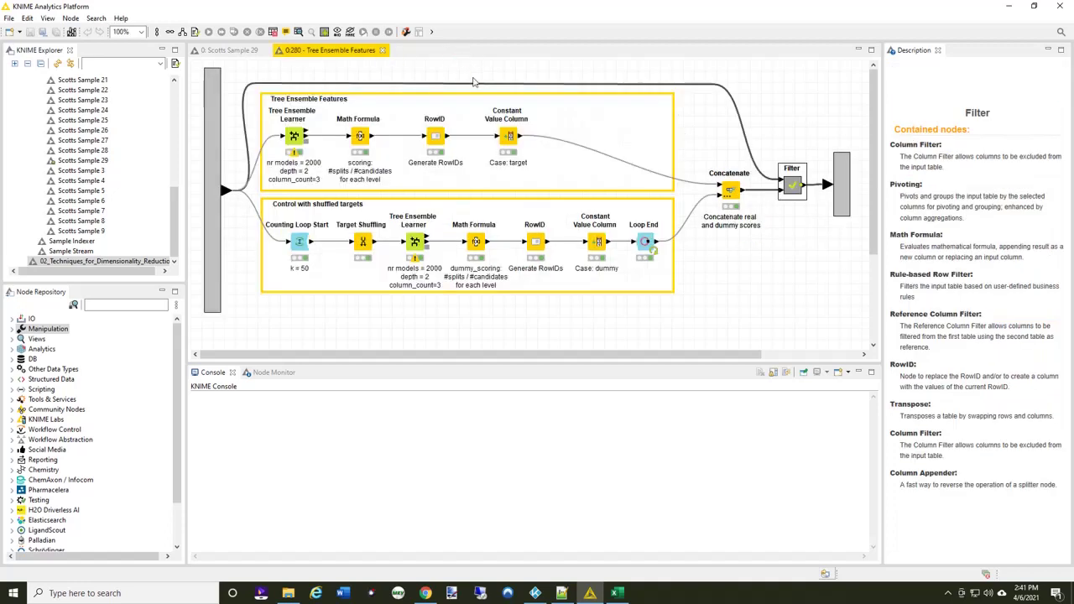
right_click(798, 188)
click(845, 437)
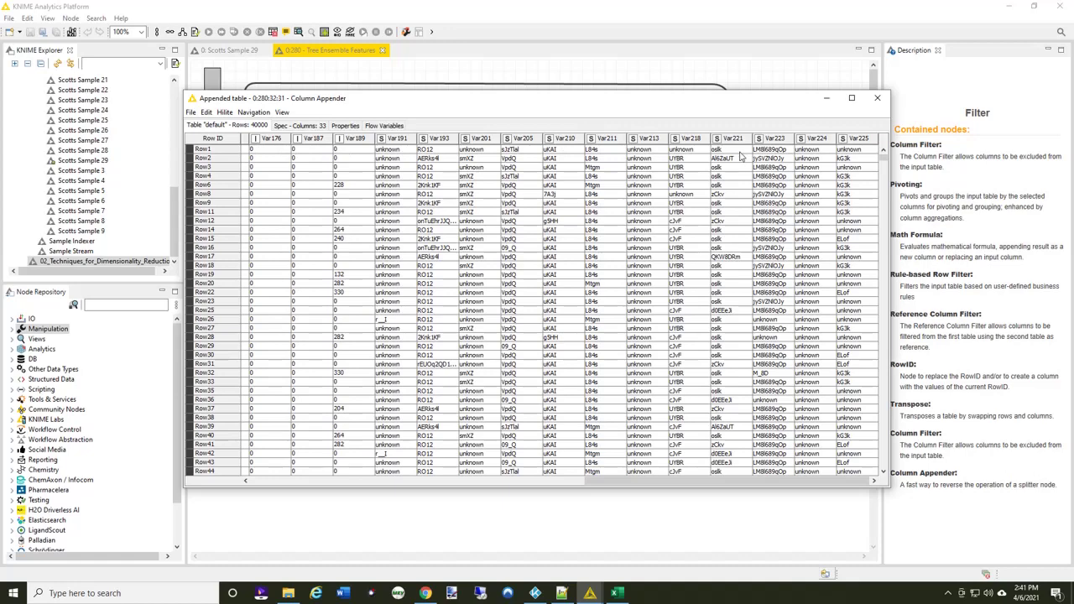
click(877, 99)
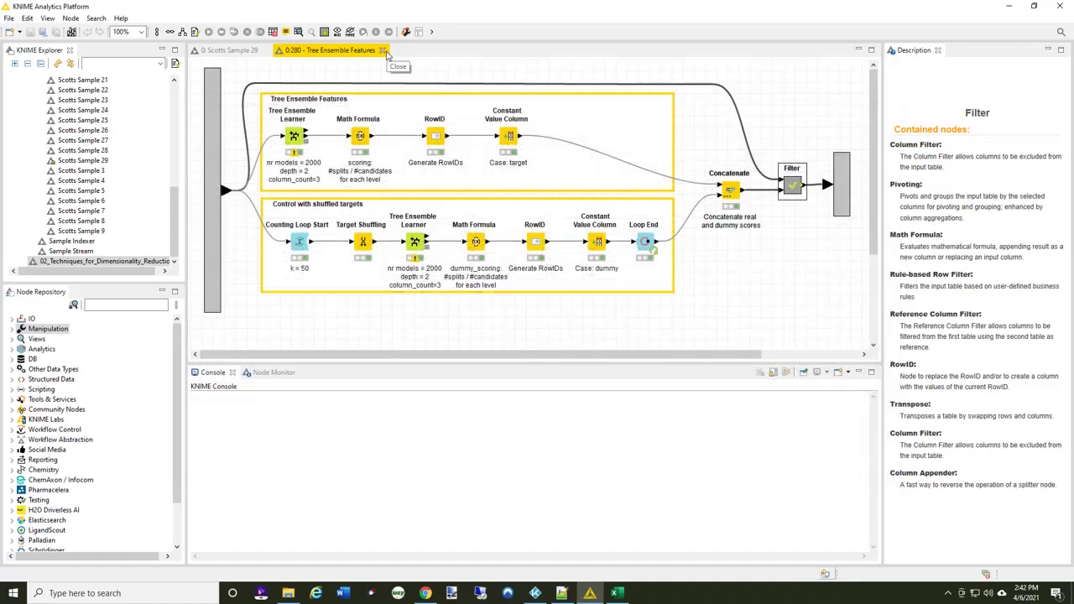
Return to Scotts Sample 29 and check the Reference Column Filter output: 10,000 rows, 33 columns
click(385, 52)
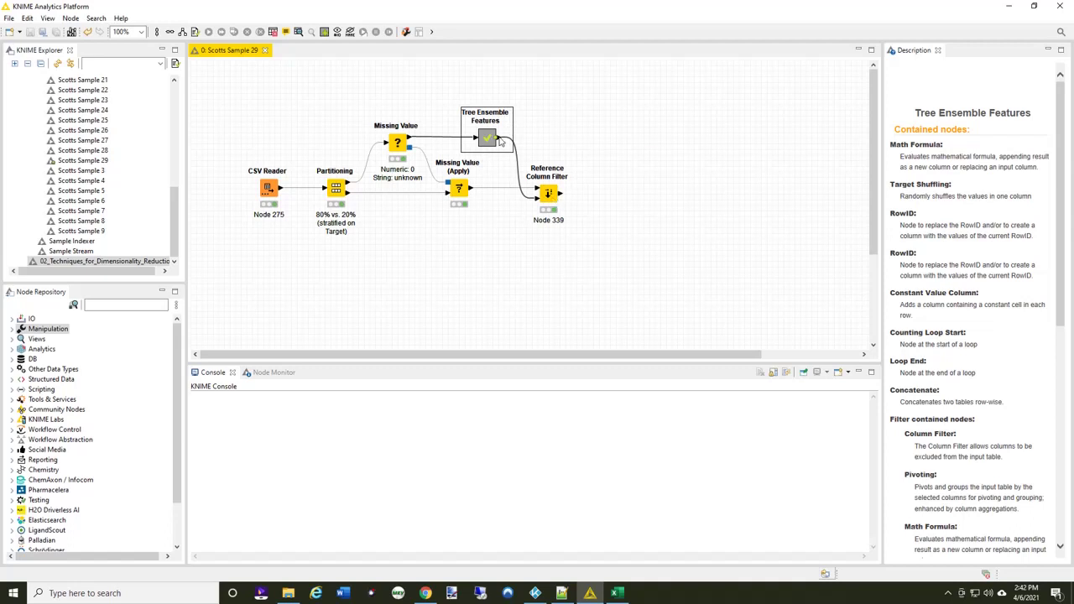
mouse_move(500, 143)
mouse_move(561, 194)
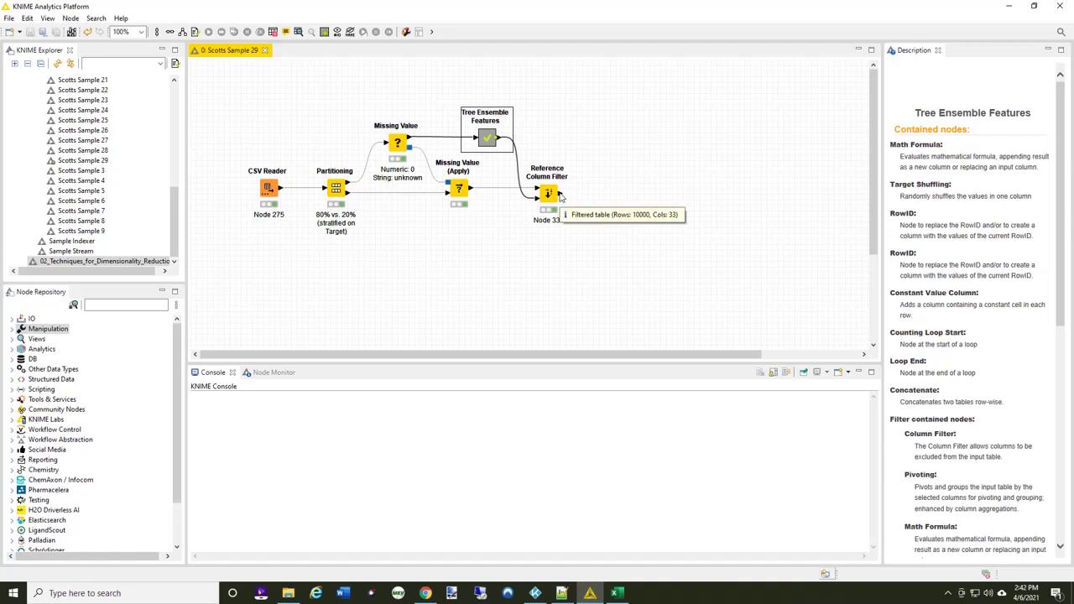